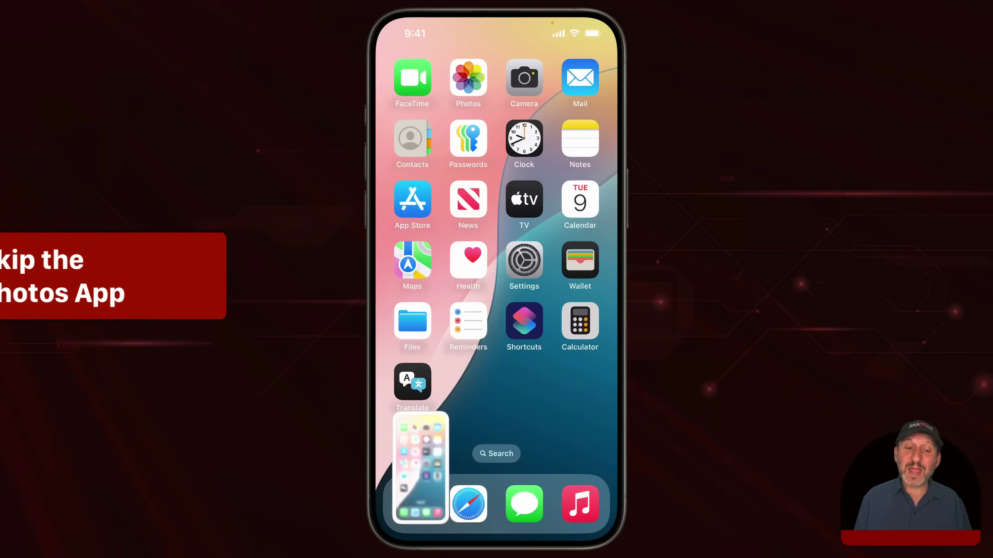
# Step: Open the new home-screen screenshot's thumbnail in the full-screen markup editor
pyautogui.click(412, 442)
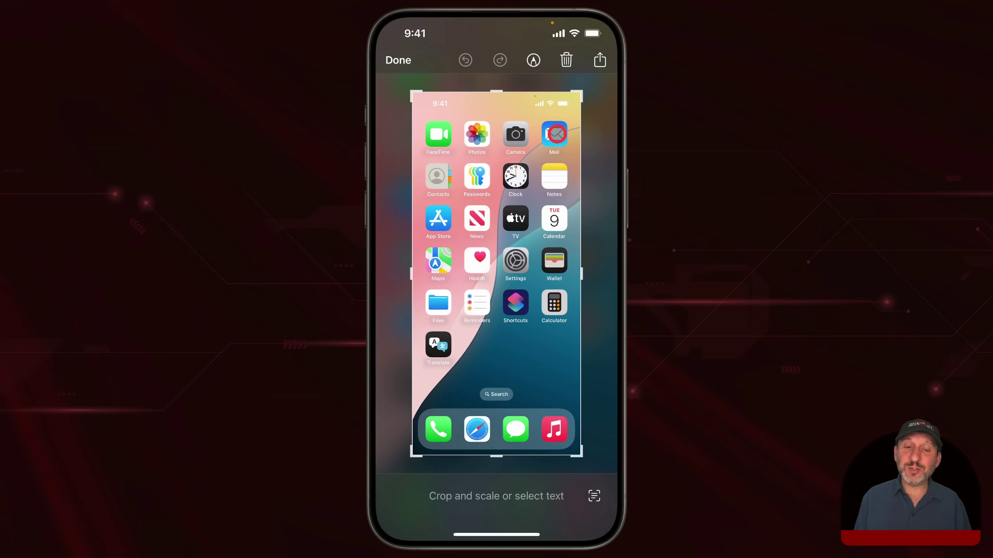
# Step: Open the screenshot's share sheet and browse the apps row through to the More list
pyautogui.click(600, 60)
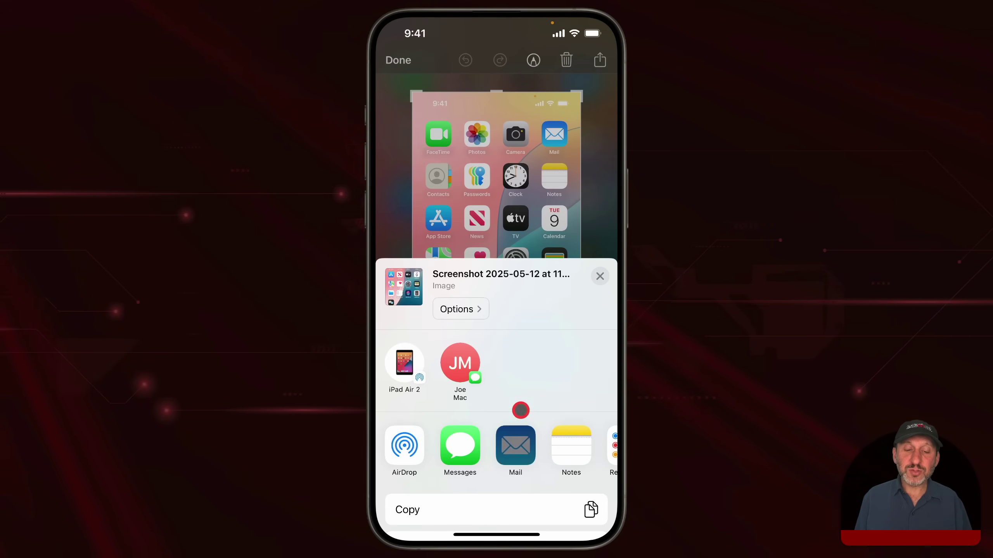
pyautogui.moveTo(519, 411); pyautogui.dragTo(528, 179)
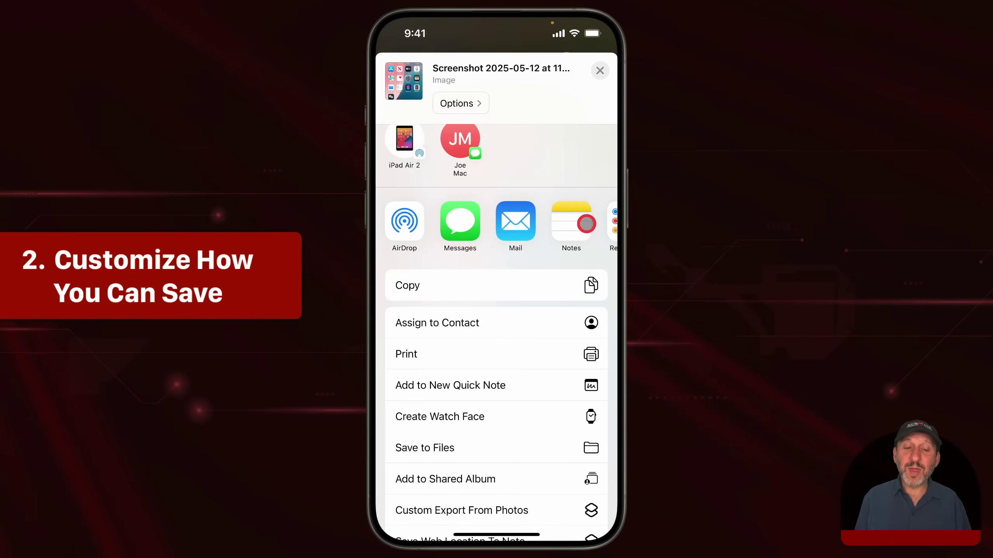
pyautogui.moveTo(586, 224); pyautogui.dragTo(484, 225)
pyautogui.moveTo(562, 223); pyautogui.dragTo(473, 222)
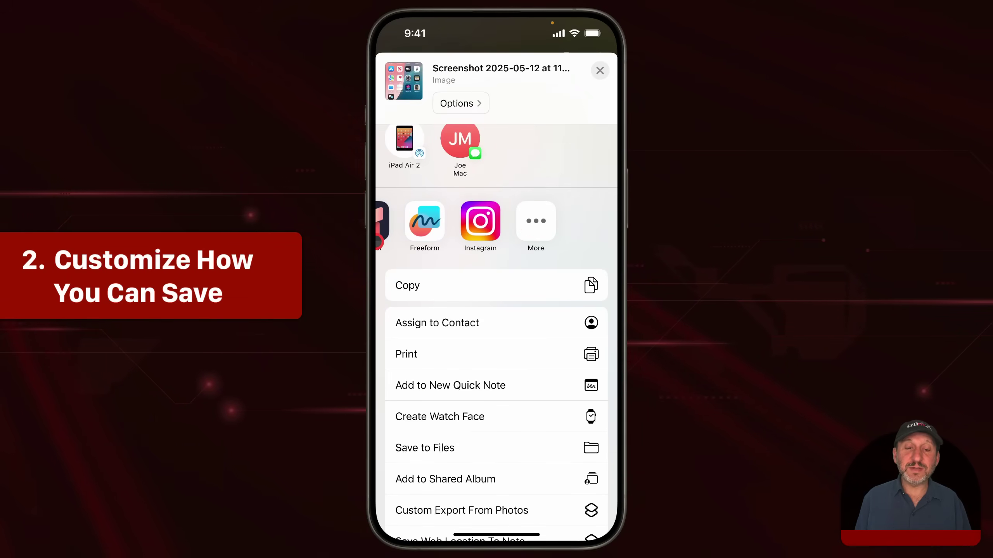
pyautogui.click(577, 221)
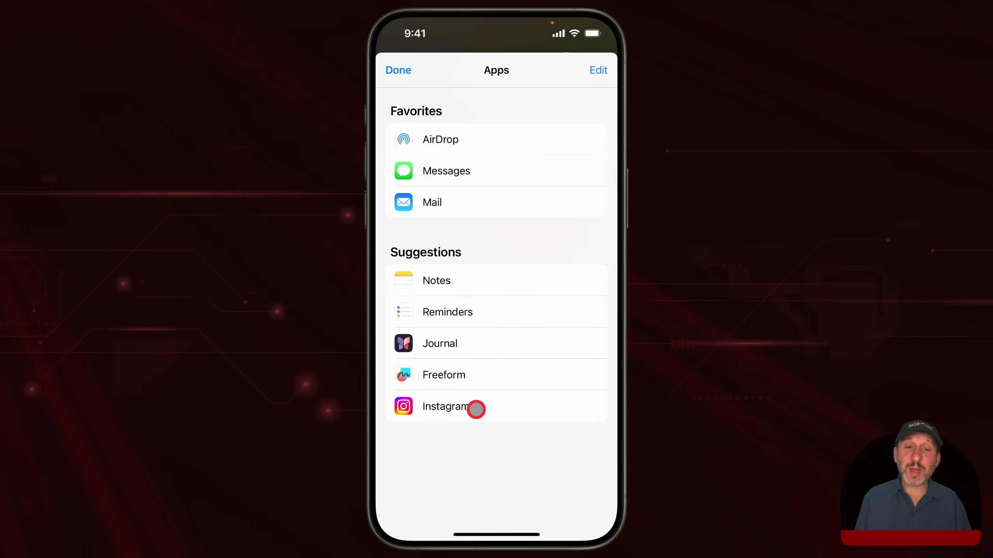
# Step: Edit the favorite share apps, trying to reorder Messages, then open the share actions editor
pyautogui.click(594, 70)
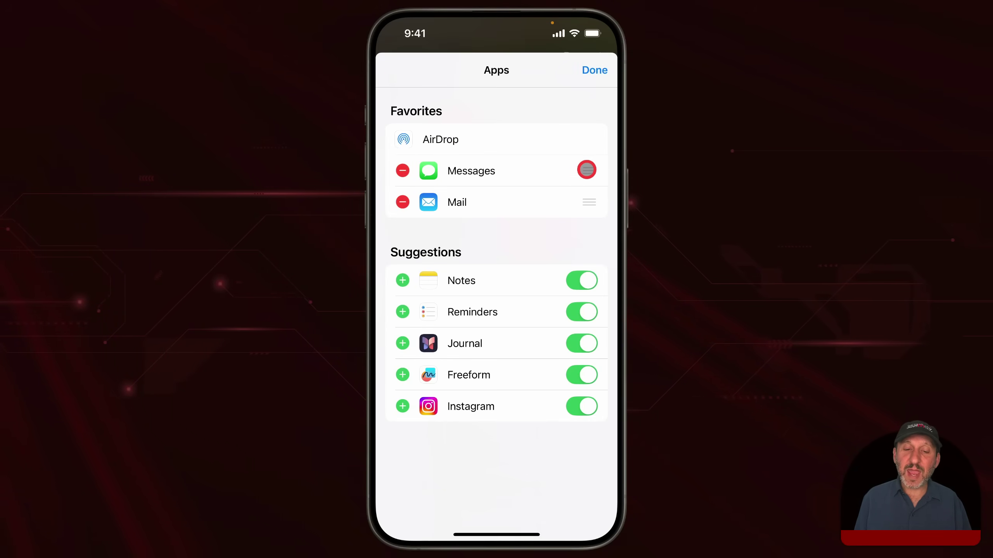
pyautogui.moveTo(588, 171); pyautogui.dragTo(599, 166)
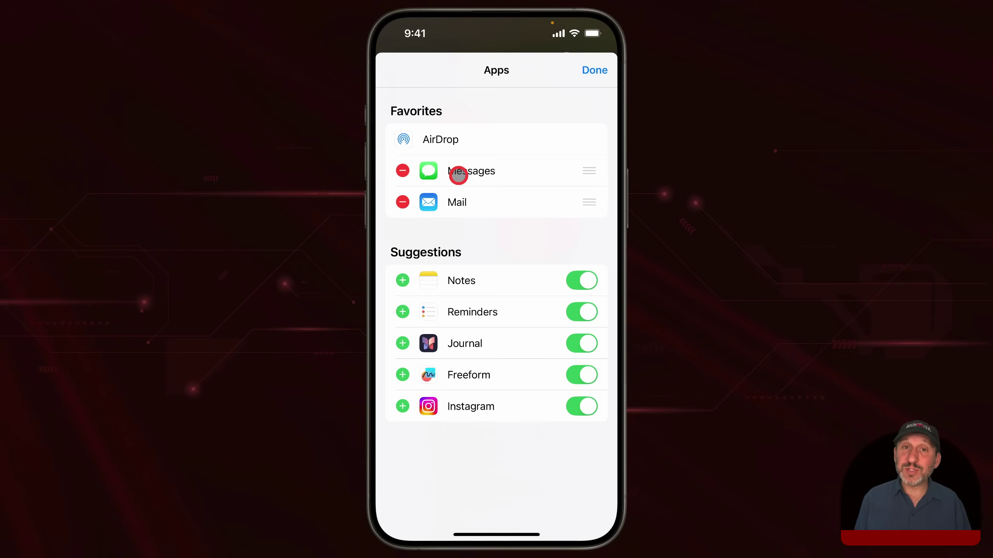
pyautogui.moveTo(525, 477); pyautogui.dragTo(548, 167)
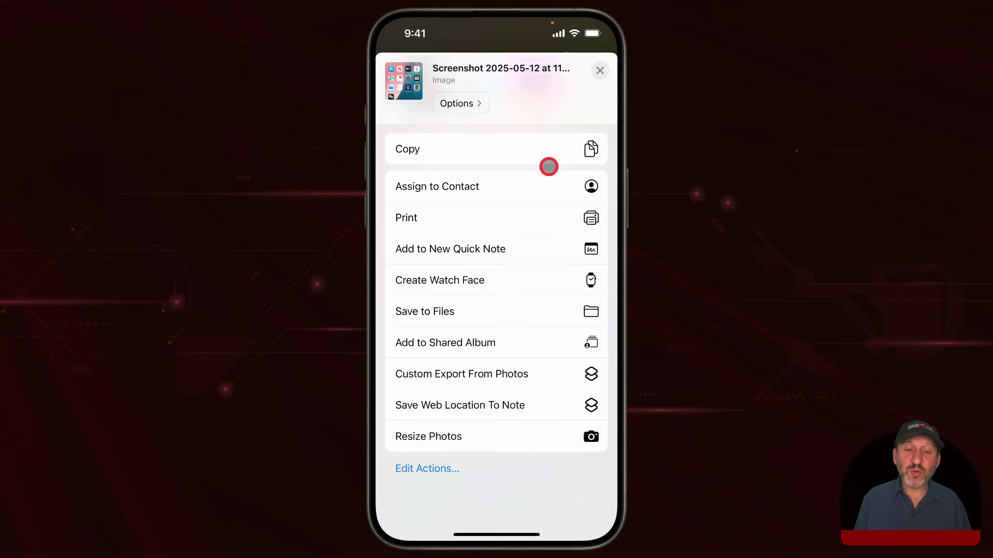
pyautogui.click(430, 500)
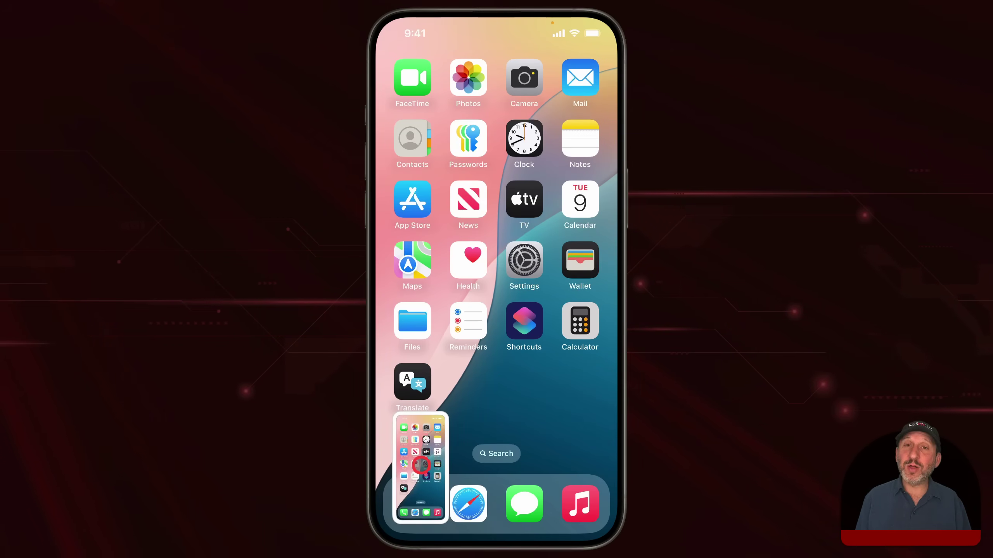
pyautogui.click(421, 465)
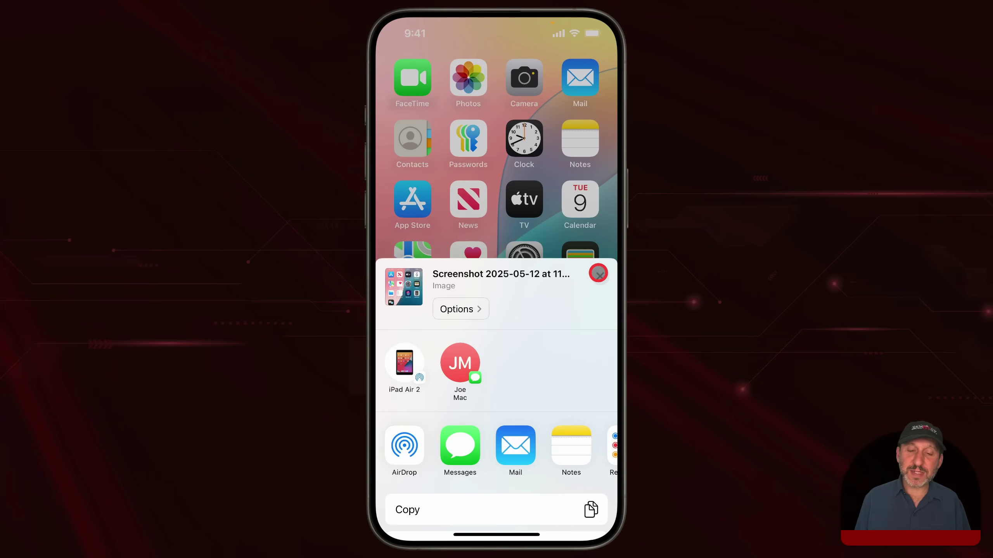
pyautogui.click(598, 274)
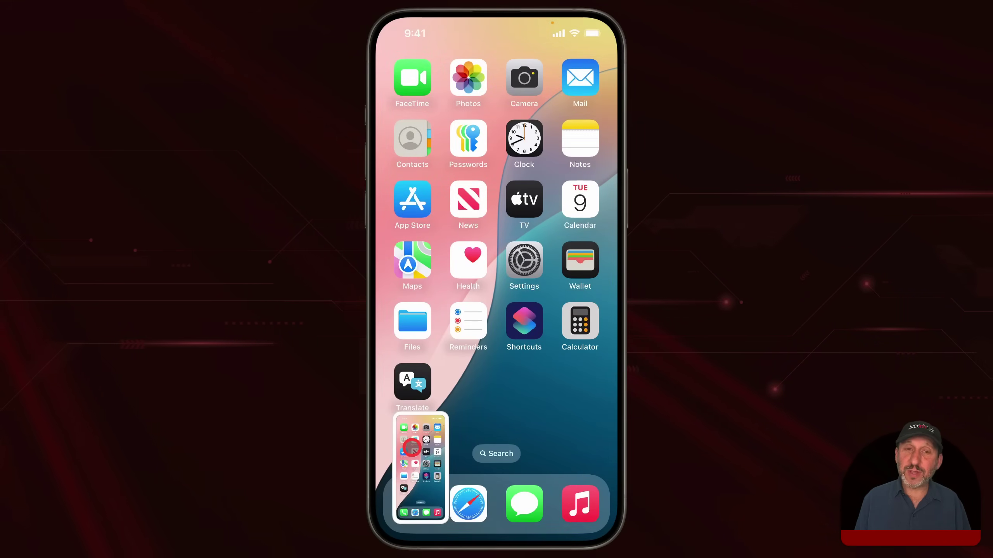
pyautogui.click(411, 447)
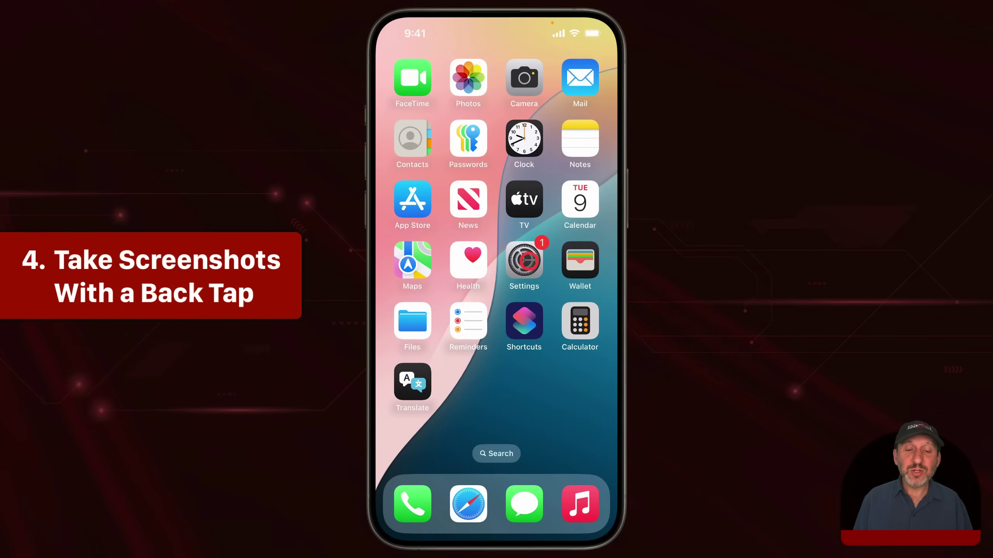
# Step: Go to Settings > Accessibility > Touch > Back Tap and view the Double Tap actions
pyautogui.click(527, 261)
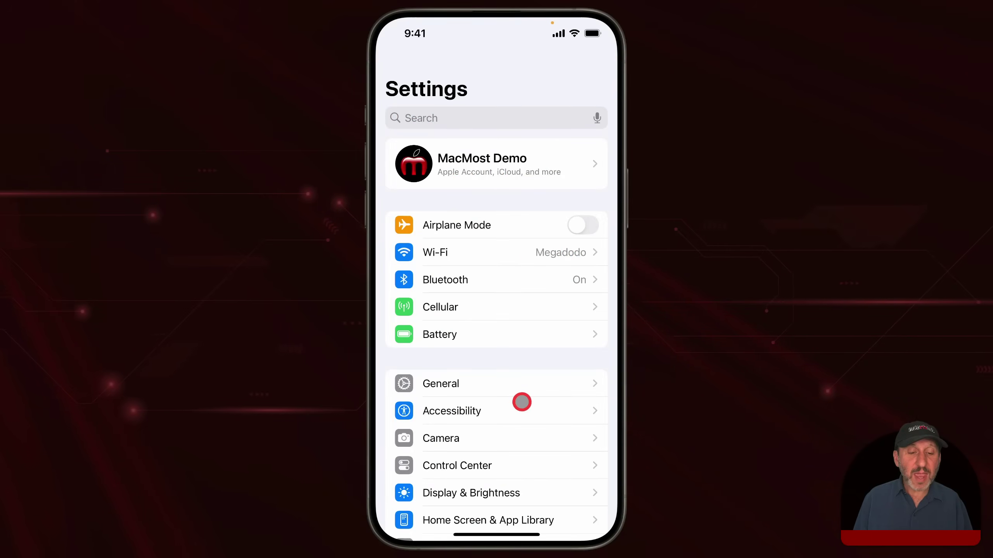
pyautogui.click(496, 409)
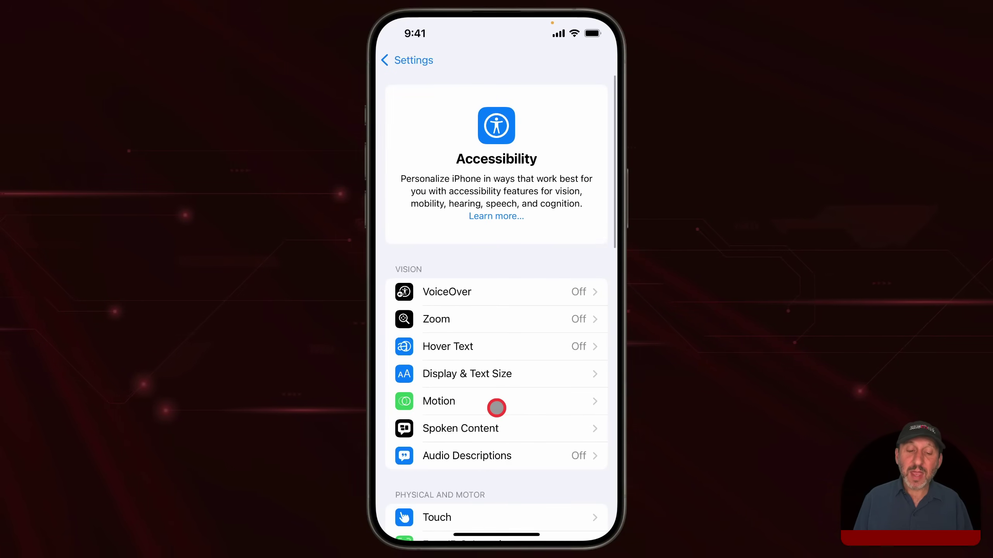
pyautogui.click(439, 515)
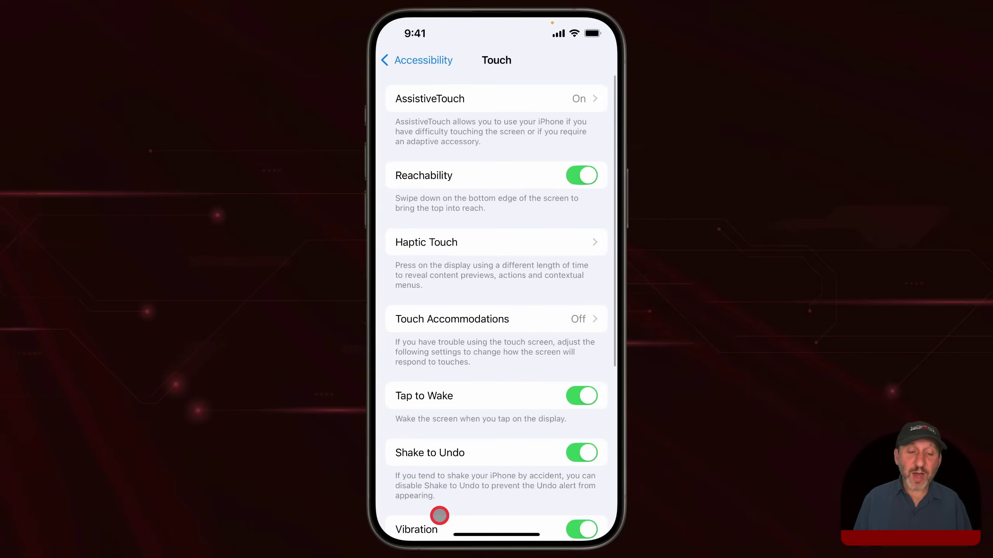
pyautogui.scroll(-5, 439, 514)
pyautogui.scroll(-3, 438, 515)
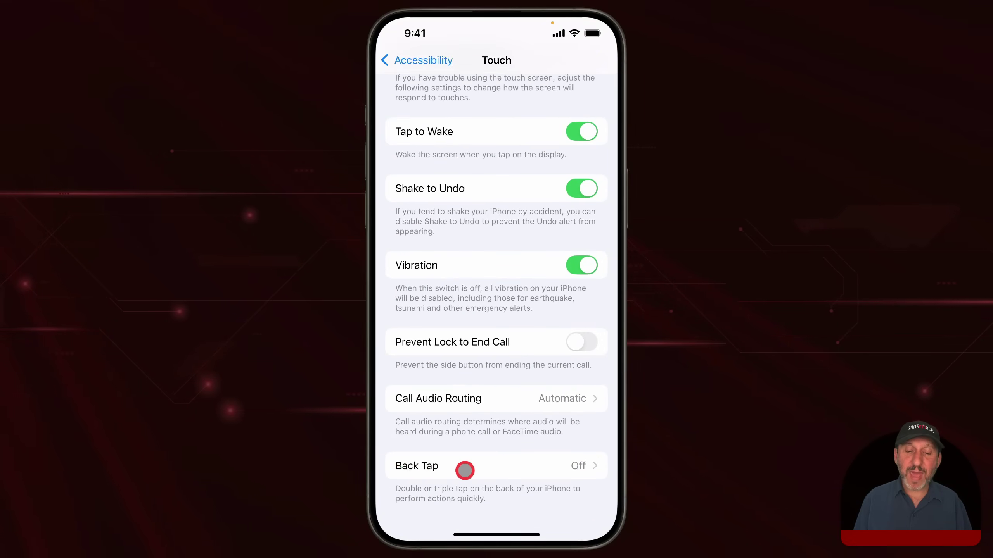
pyautogui.click(464, 471)
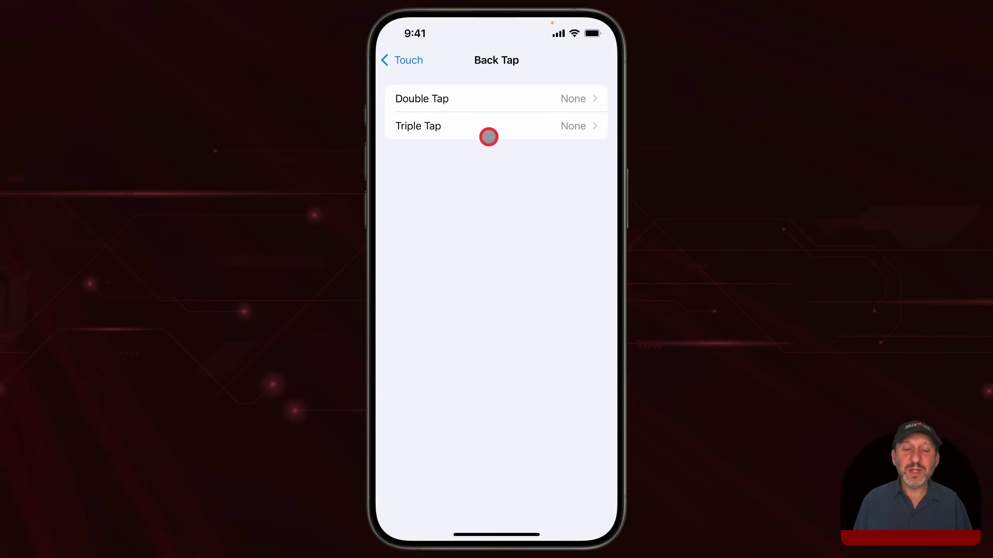
pyautogui.click(484, 101)
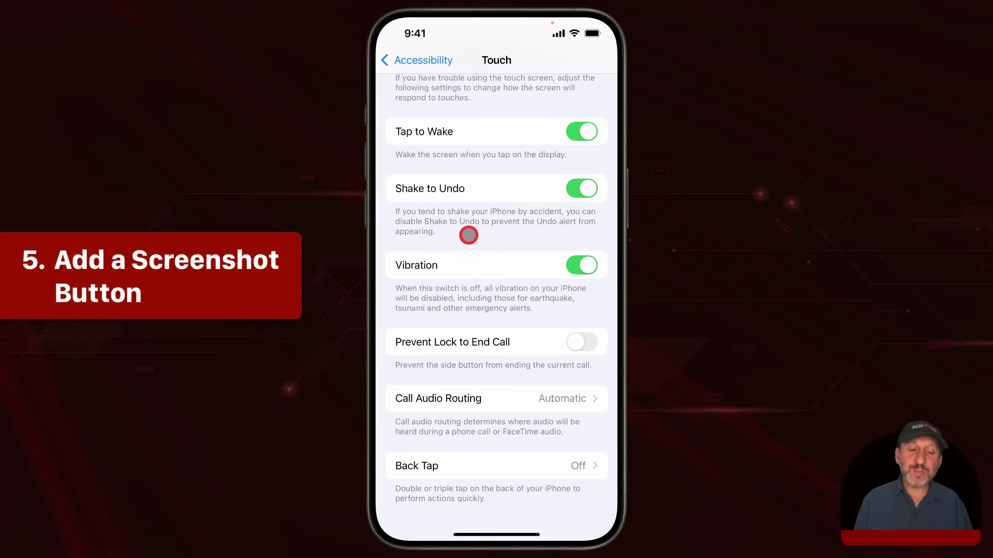
# Step: Open AssistiveTouch settings, preview its floating menu, and review the Single-Tap action options
pyautogui.scroll(5, 468, 236)
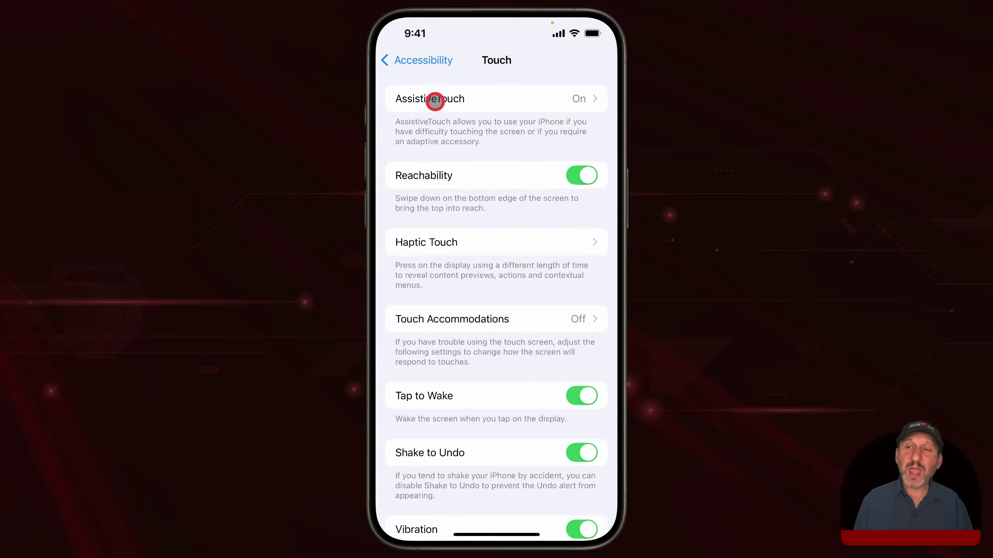
pyautogui.click(435, 96)
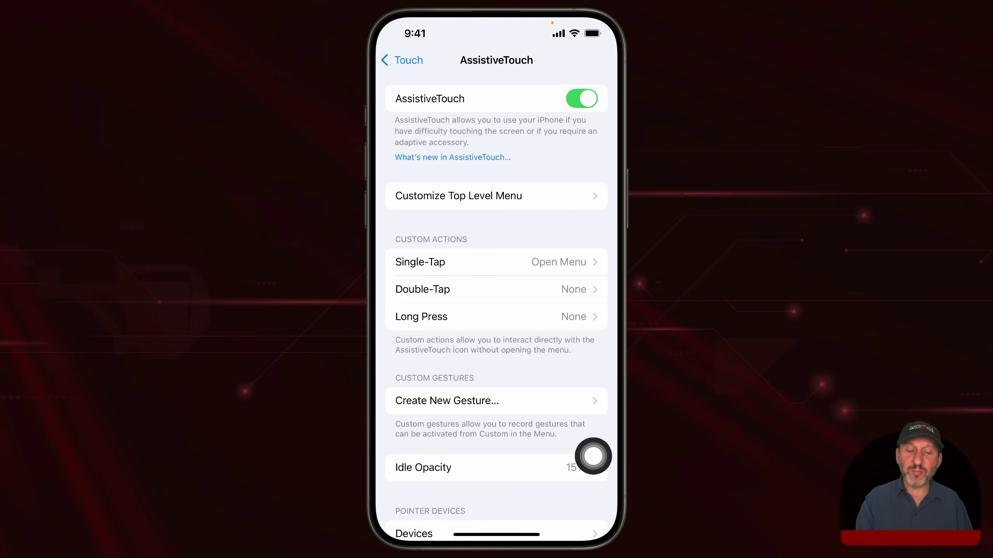
pyautogui.click(593, 456)
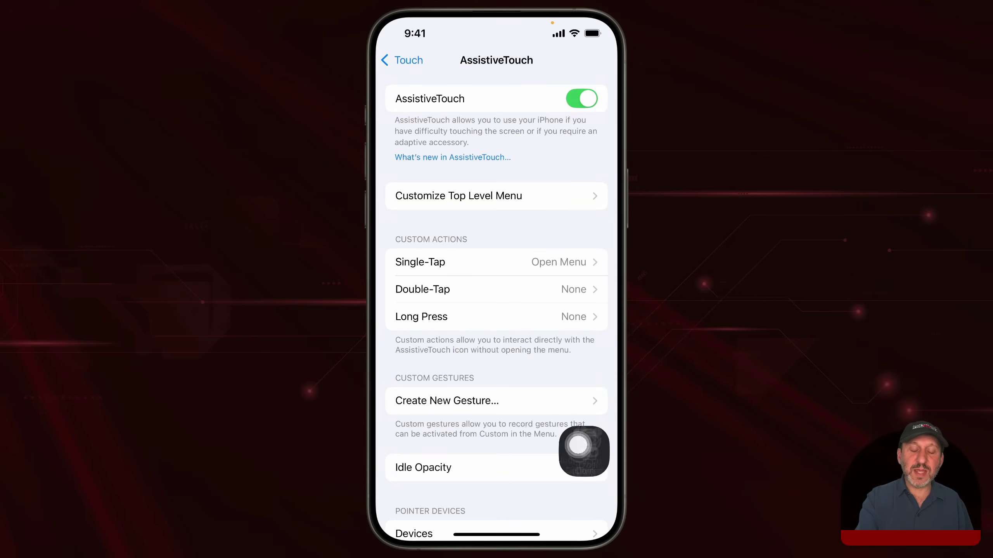
pyautogui.click(420, 262)
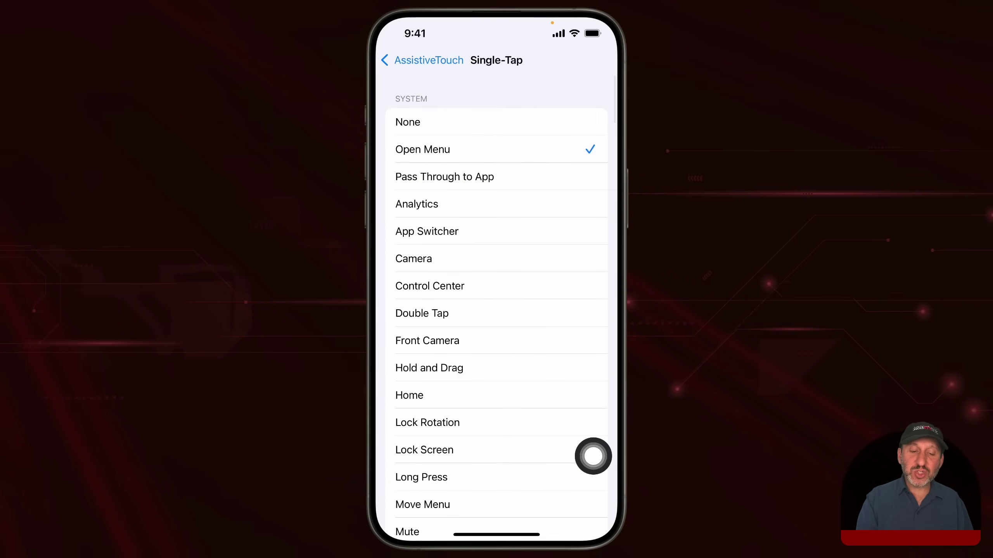
pyautogui.scroll(-3, 497, 297)
pyautogui.scroll(-3, 496, 297)
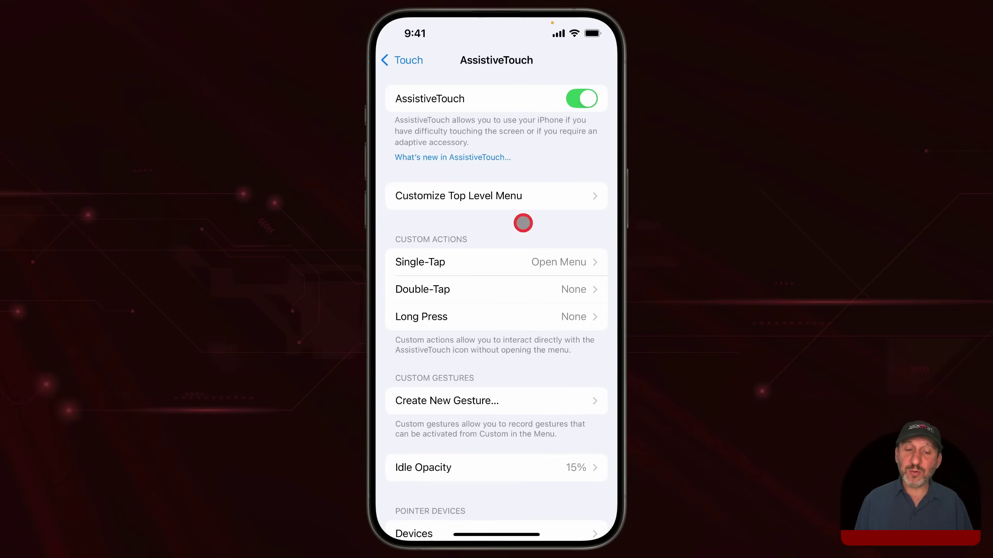
# Step: Browse the Dwell slot actions in the AssistiveTouch top-level menu down to Screenshot, then confirm
pyautogui.click(518, 193)
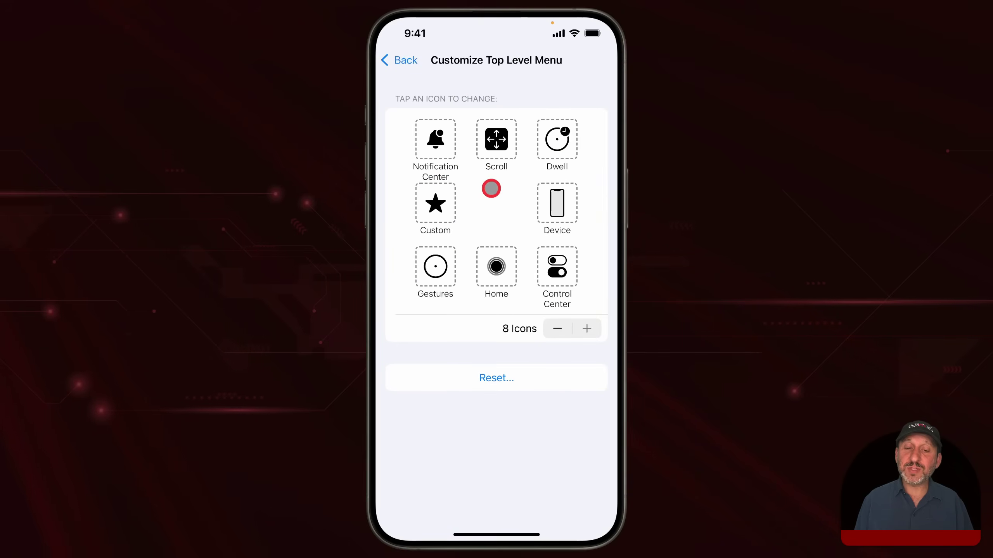
pyautogui.click(546, 139)
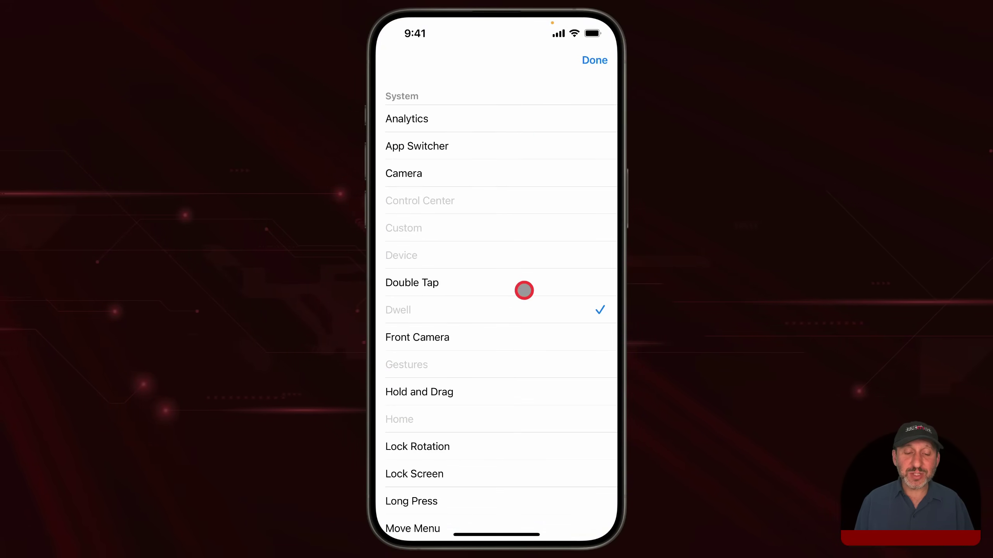
pyautogui.scroll(-2, 518, 379)
pyautogui.scroll(-2, 517, 382)
pyautogui.scroll(-2, 517, 382)
pyautogui.scroll(-3, 516, 382)
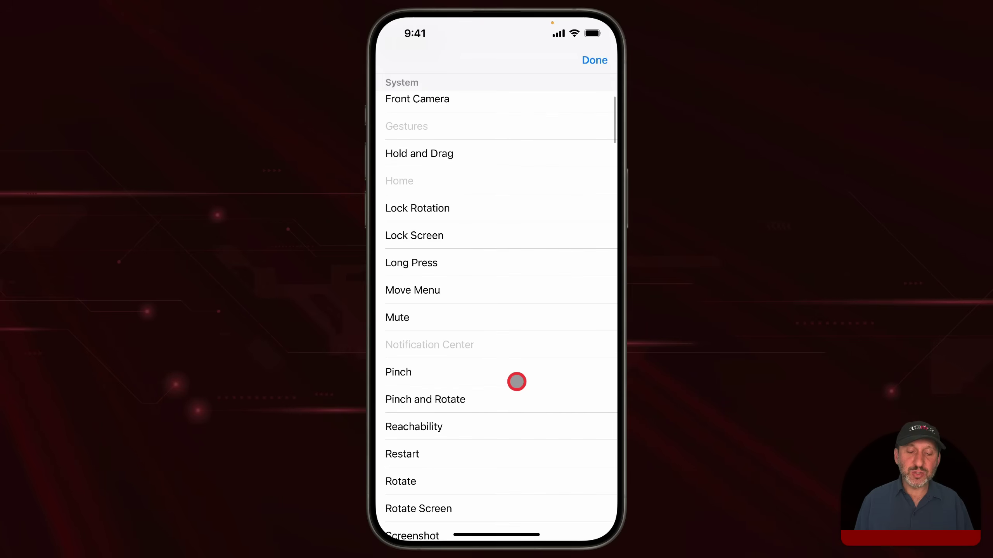
pyautogui.scroll(-2, 516, 381)
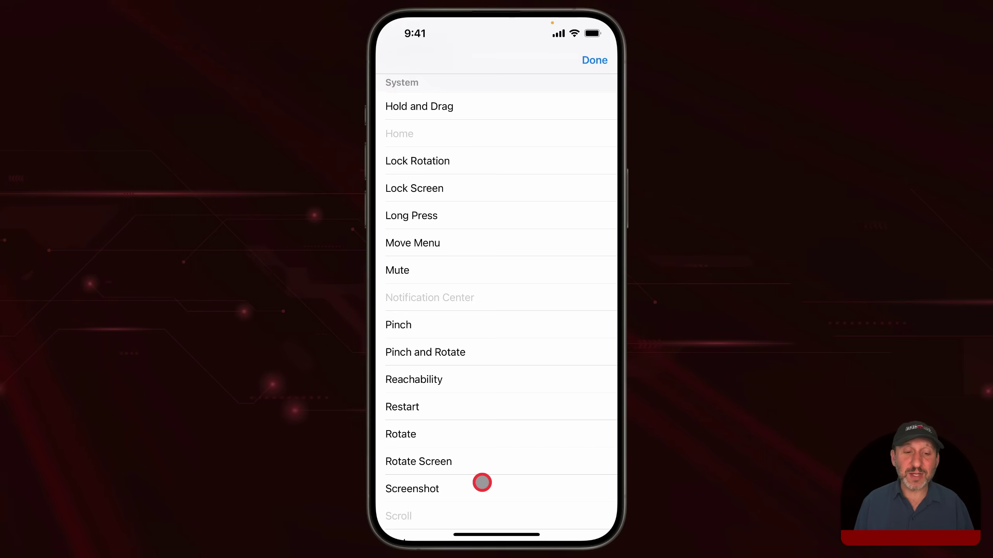
pyautogui.click(588, 65)
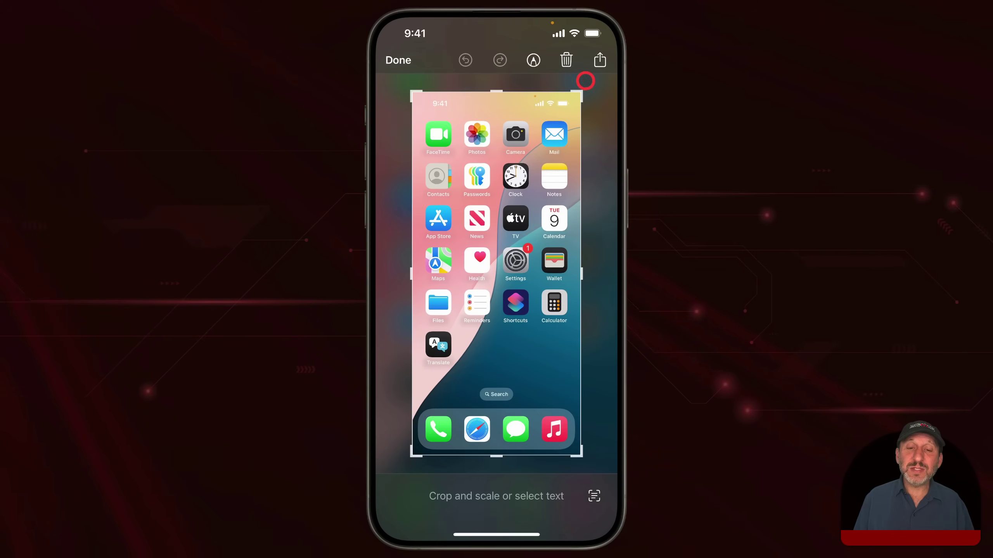
# Step: Copy the screenshot, delete it, and paste it into the new Mail message body
pyautogui.click(600, 58)
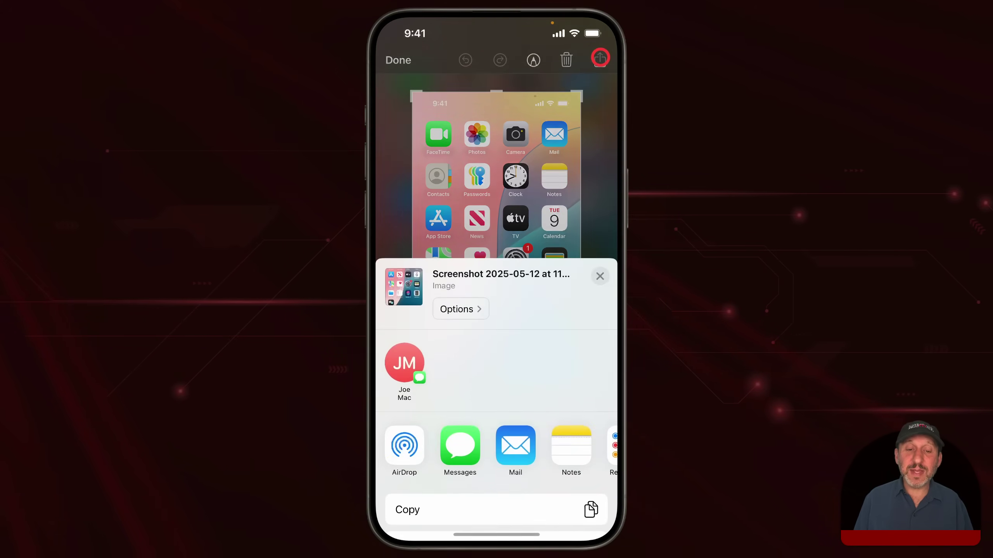
pyautogui.click(417, 510)
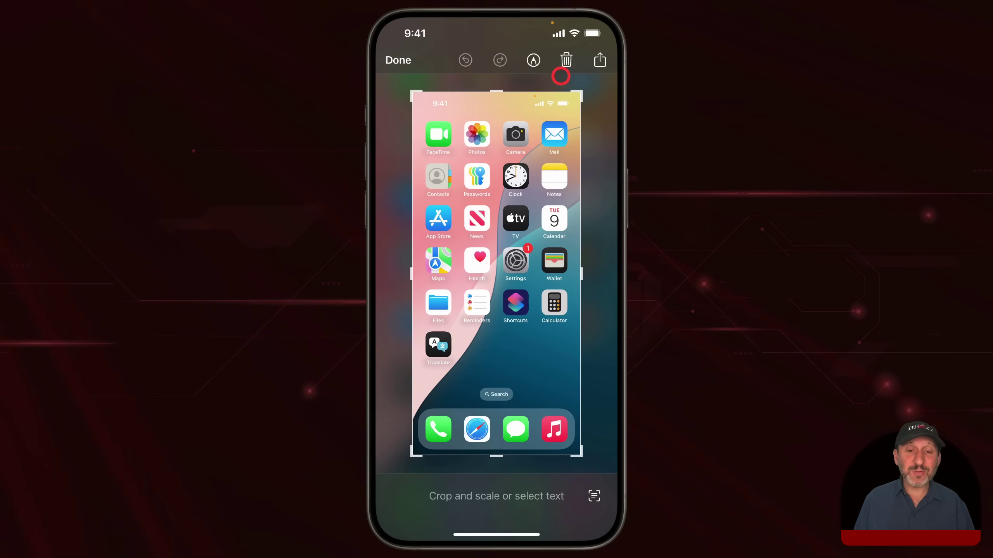
pyautogui.click(566, 61)
pyautogui.click(490, 465)
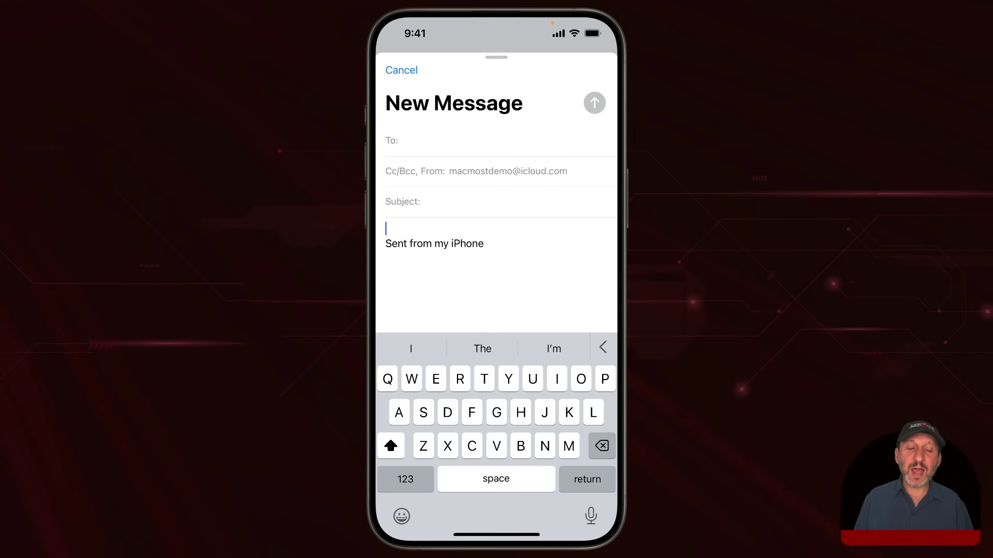
pyautogui.click(387, 228)
pyautogui.click(405, 200)
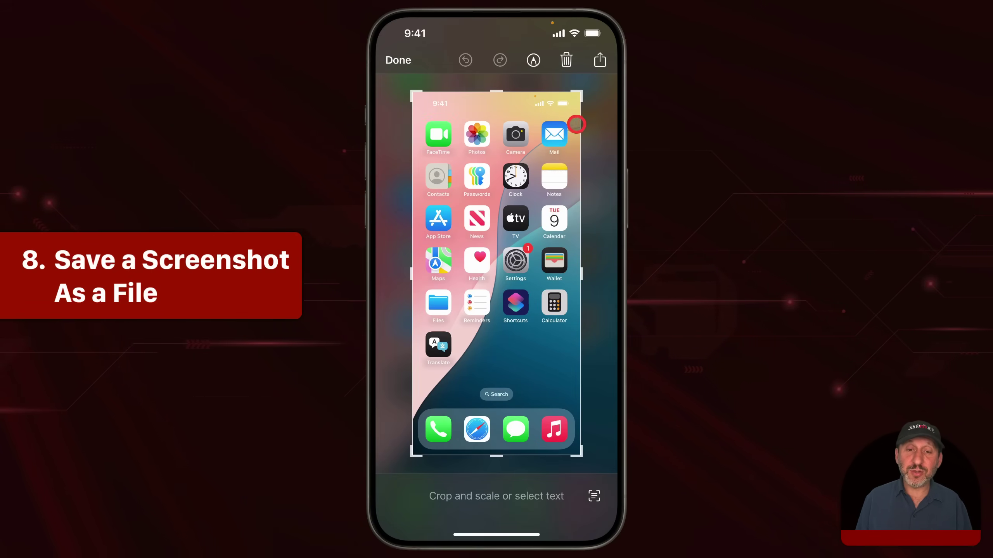
# Step: Choose Save to Files from the screenshot's share sheet
pyautogui.click(597, 60)
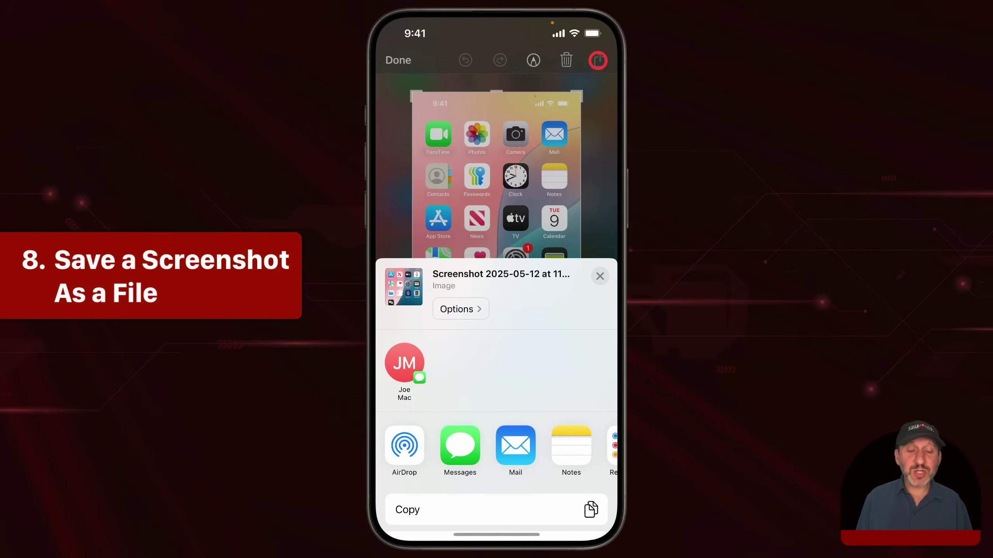
pyautogui.scroll(-5, 537, 384)
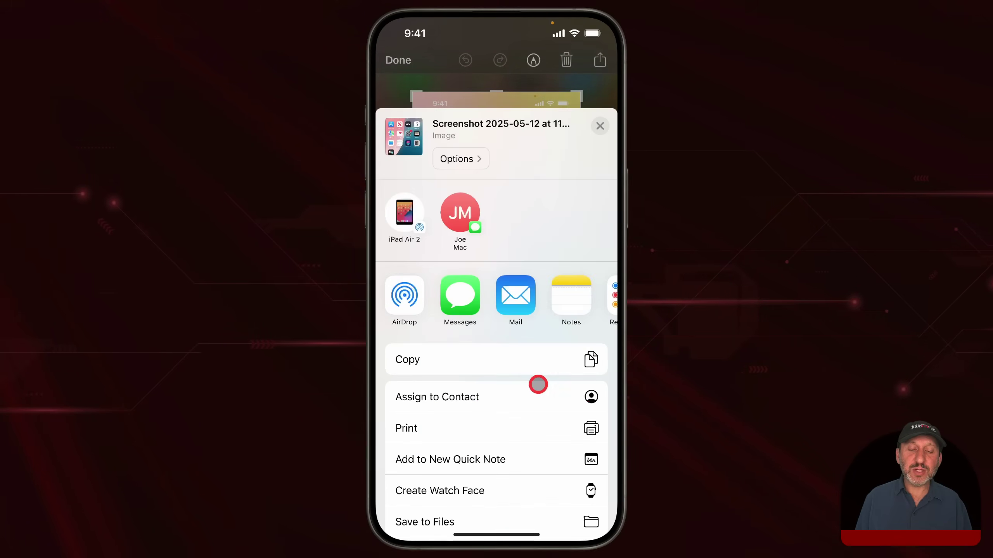
pyautogui.scroll(-1, 533, 392)
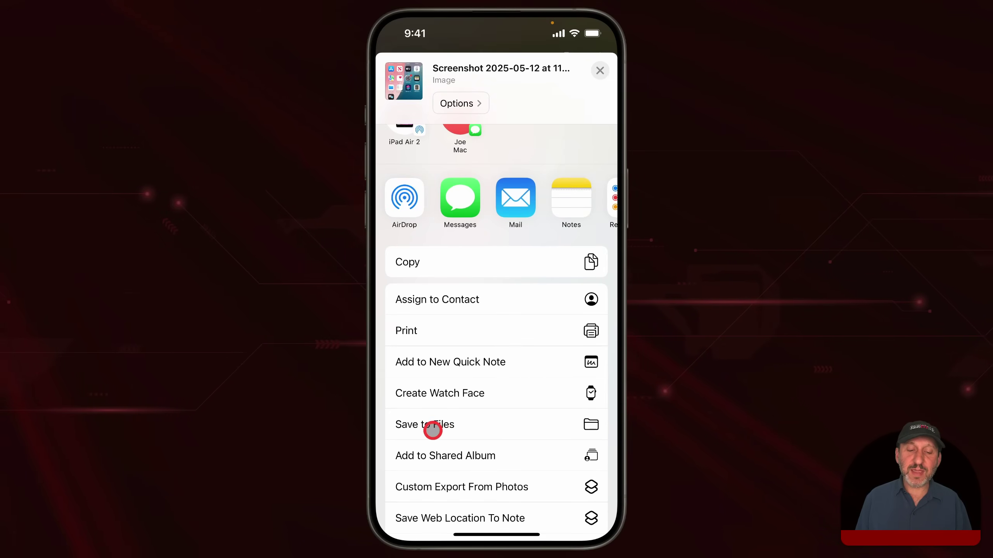
pyautogui.click(432, 427)
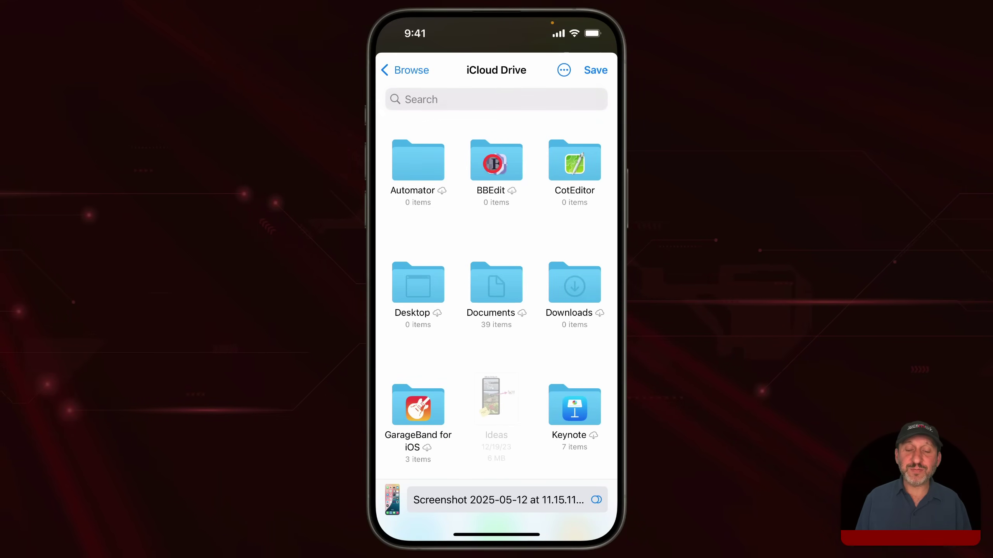
# Step: Pick iCloud Drive > Documents > Screenshots as the save destination
pyautogui.scroll(-1, 532, 389)
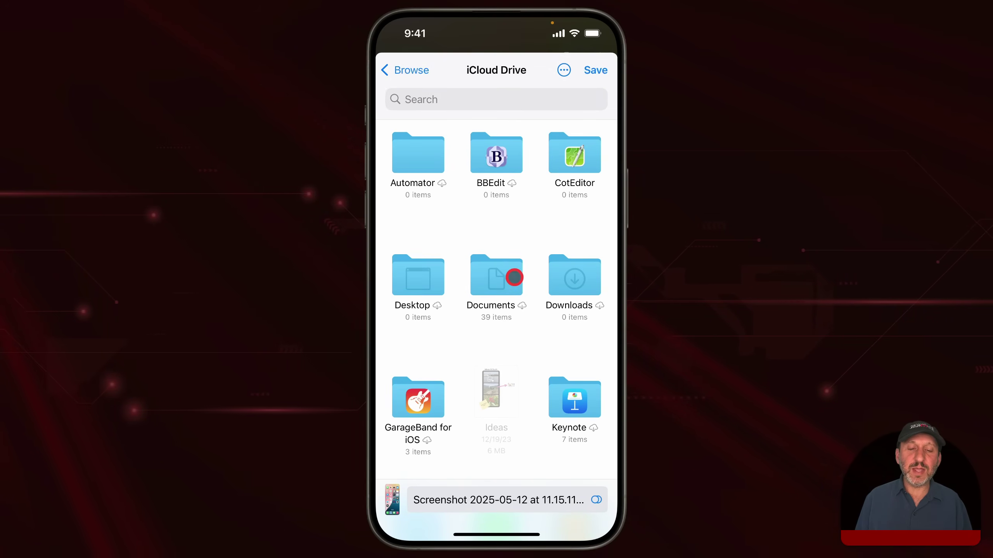
pyautogui.click(515, 276)
pyautogui.scroll(-3, 519, 367)
pyautogui.scroll(-2, 519, 367)
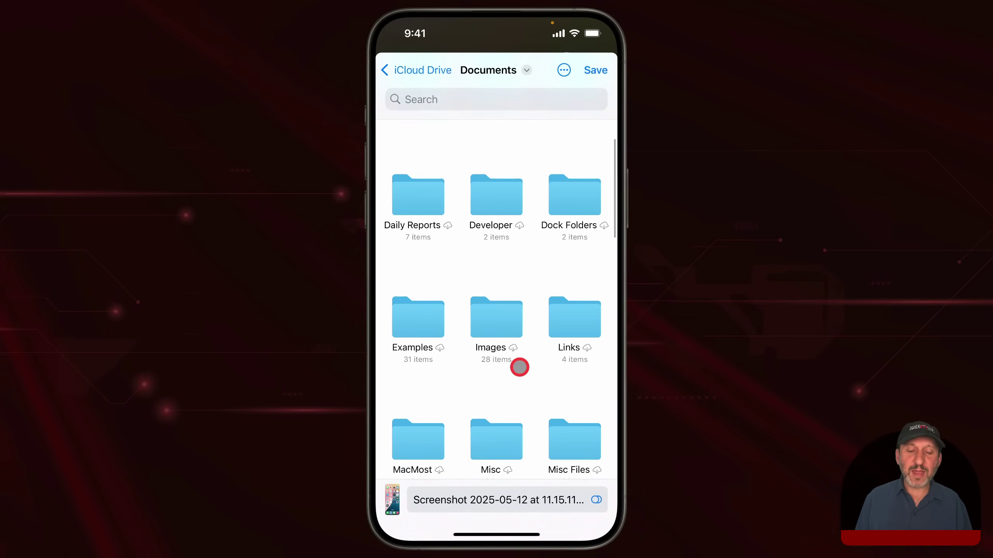
pyautogui.scroll(-5, 520, 367)
pyautogui.scroll(-8, 519, 368)
pyautogui.scroll(-5, 519, 367)
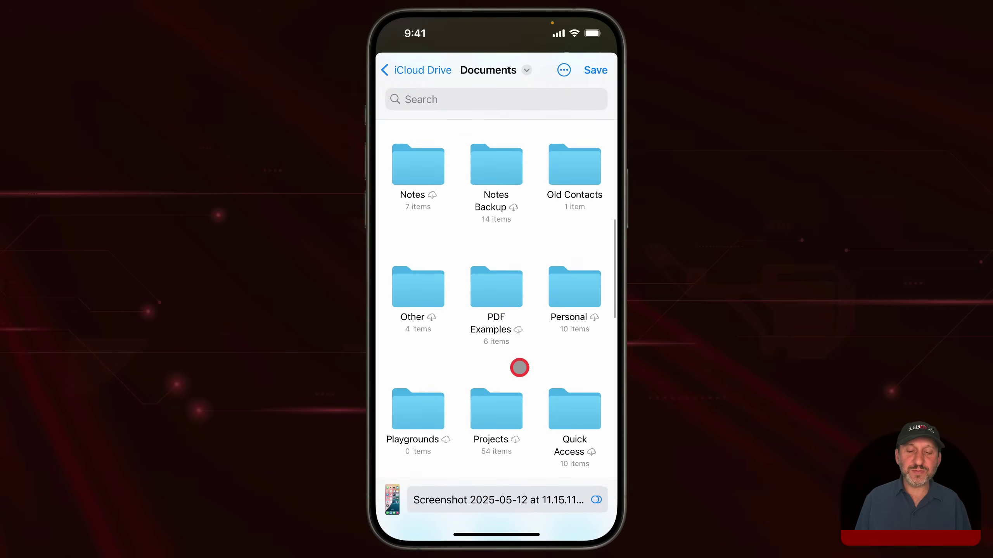
pyautogui.scroll(-5, 519, 367)
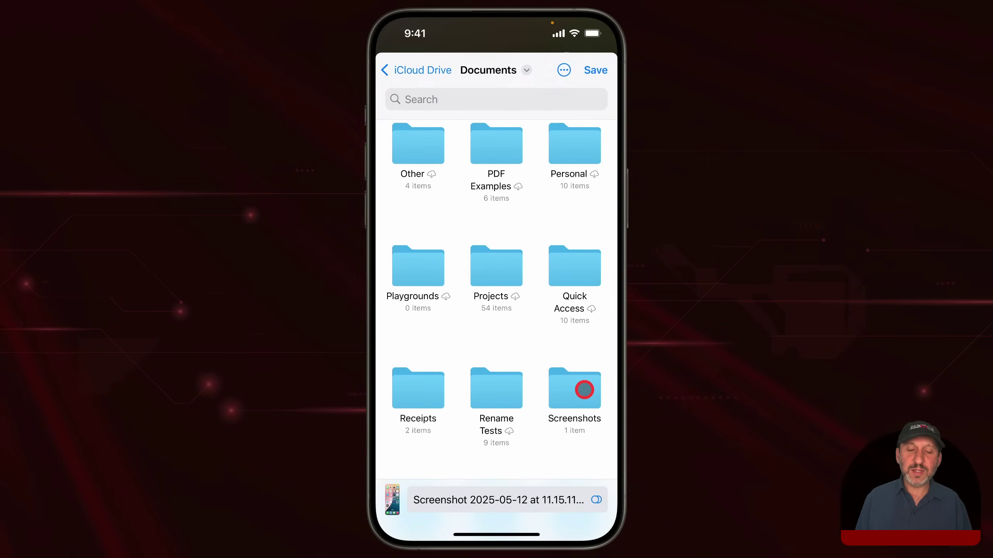
pyautogui.click(584, 386)
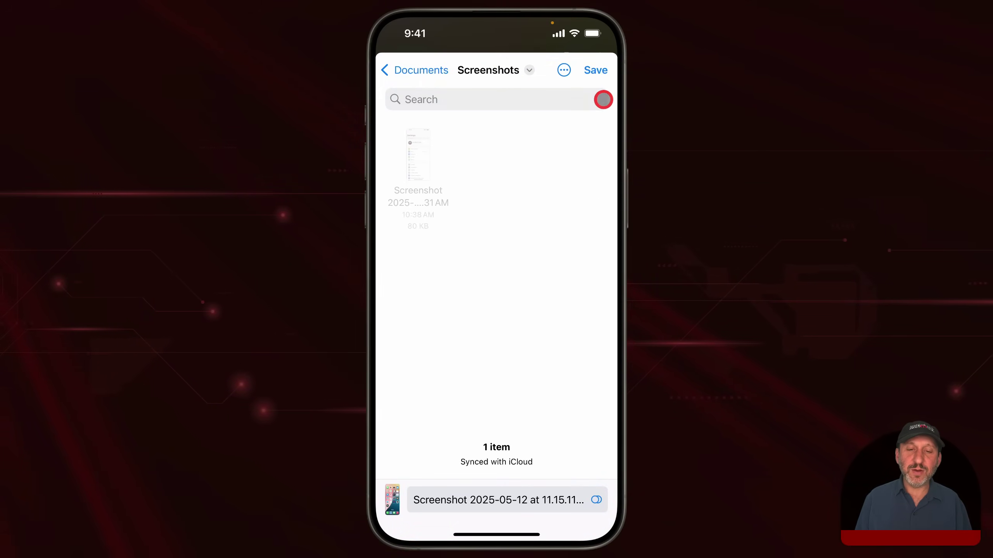
# Step: Save the screenshot into Screenshots, cancel deleting it, and show the Done finishing menu
pyautogui.click(595, 71)
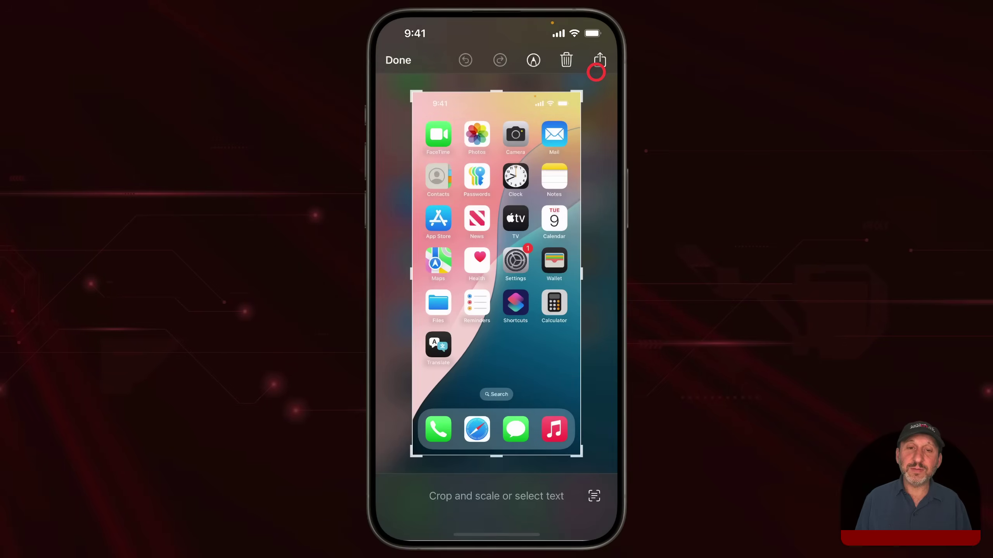
pyautogui.click(567, 57)
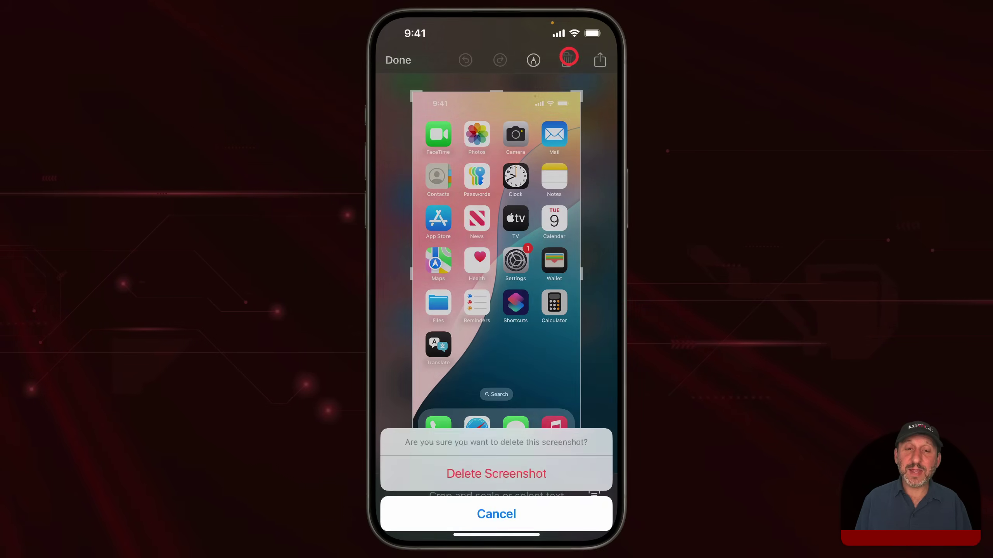
pyautogui.click(507, 467)
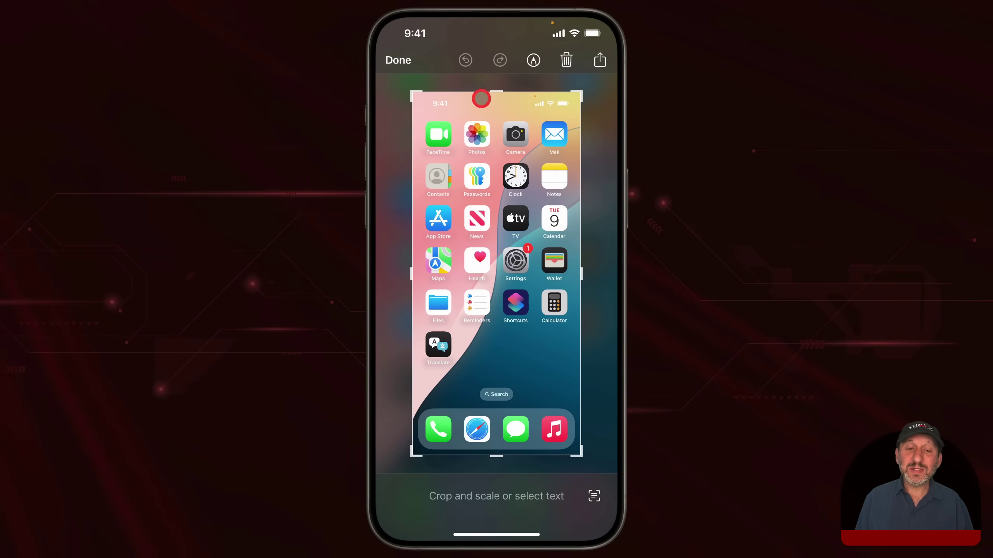
pyautogui.click(403, 59)
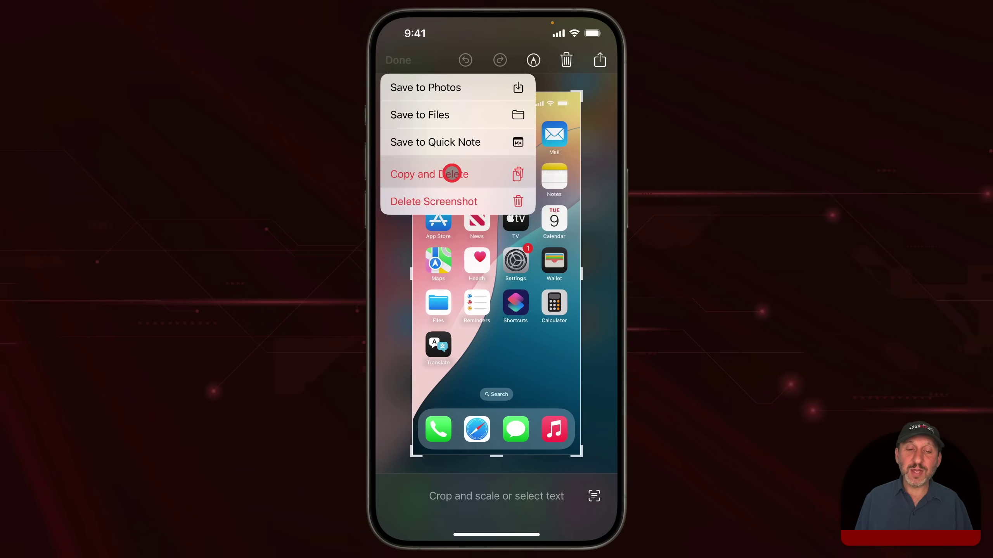
# Step: Copy and delete the screenshot, then capture a new home-screen screenshot and drag its thumbnail
pyautogui.click(453, 173)
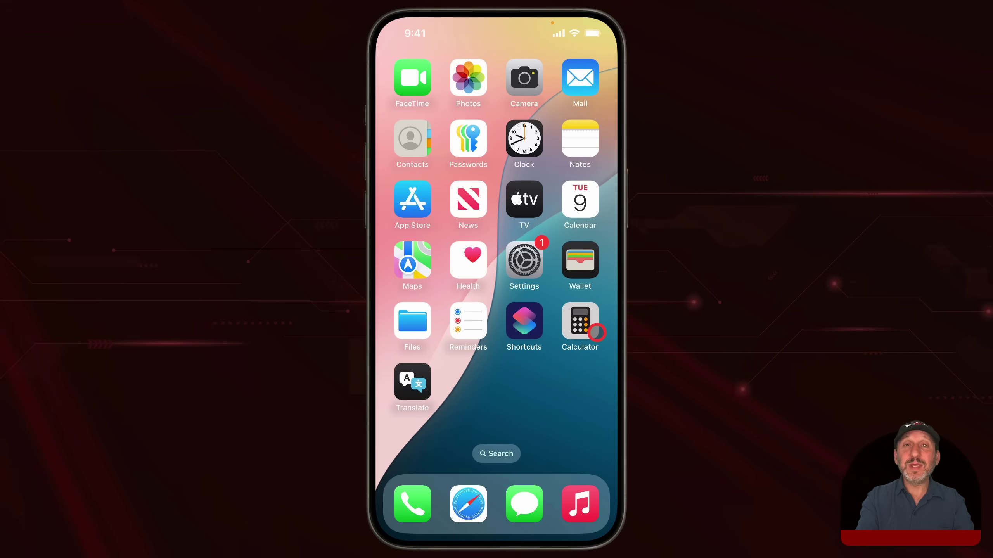
pyautogui.press('super+shift+s')
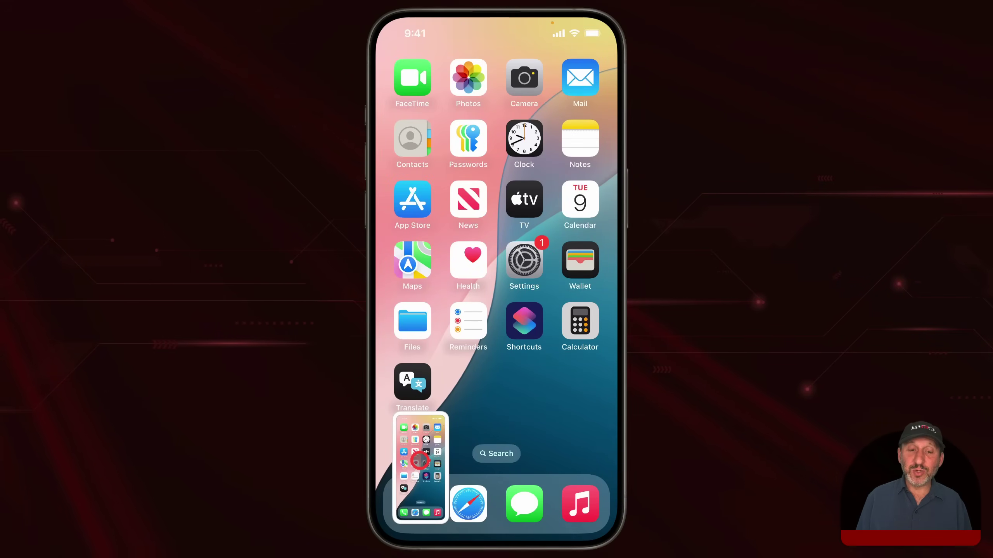
pyautogui.moveTo(419, 461)
pyautogui.mouseDown()
pyautogui.moveTo(508, 161)
pyautogui.moveTo(499, 347)
pyautogui.moveTo(483, 354)
pyautogui.moveTo(531, 199)
pyautogui.moveTo(516, 154)
pyautogui.moveTo(527, 131)
pyautogui.moveTo(551, 225)
pyautogui.moveTo(534, 193)
pyautogui.moveTo(421, 132)
pyautogui.moveTo(433, 156)
pyautogui.moveTo(468, 167)
pyautogui.moveTo(420, 162)
pyautogui.moveTo(514, 232)
pyautogui.moveTo(474, 330)
pyautogui.moveTo(409, 330)
pyautogui.moveTo(523, 283)
pyautogui.moveTo(473, 276)
pyautogui.moveTo(495, 289)
pyautogui.moveTo(443, 258)
pyautogui.moveTo(436, 239)
pyautogui.mouseUp()
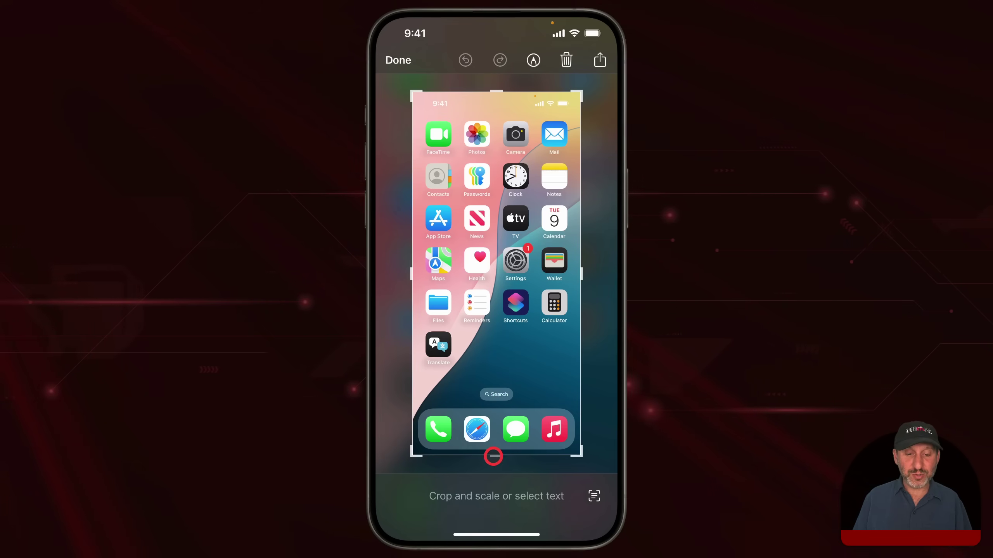
# Step: Crop the screenshot to the App Store-through-Translate rows, removing the dock and top row
pyautogui.moveTo(493, 455); pyautogui.dragTo(489, 371)
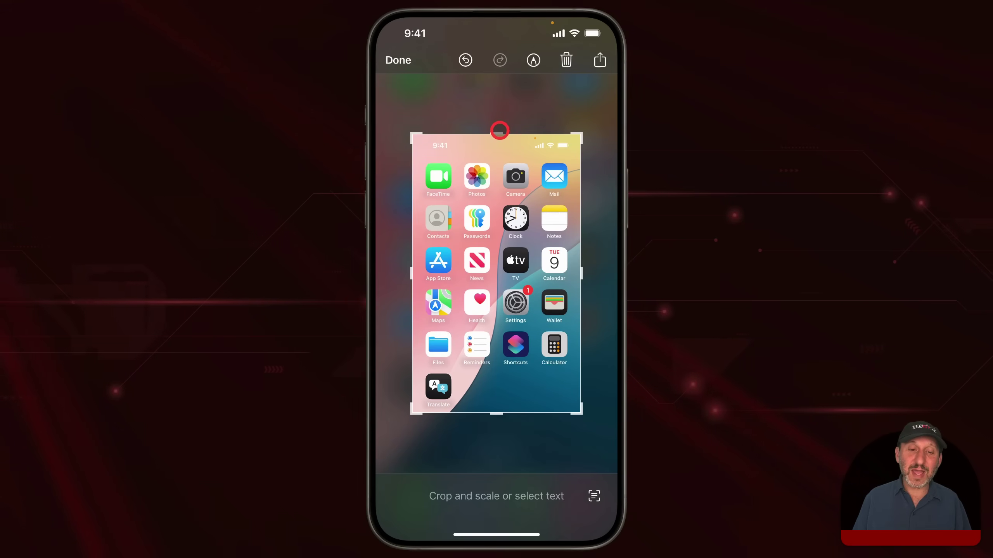
pyautogui.moveTo(499, 133); pyautogui.dragTo(507, 282)
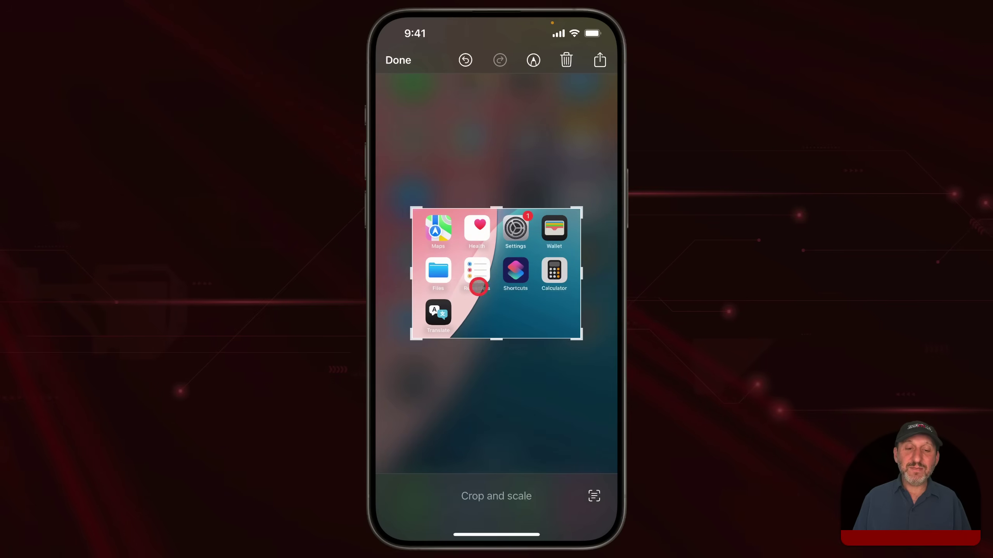
pyautogui.moveTo(493, 211); pyautogui.dragTo(494, 166)
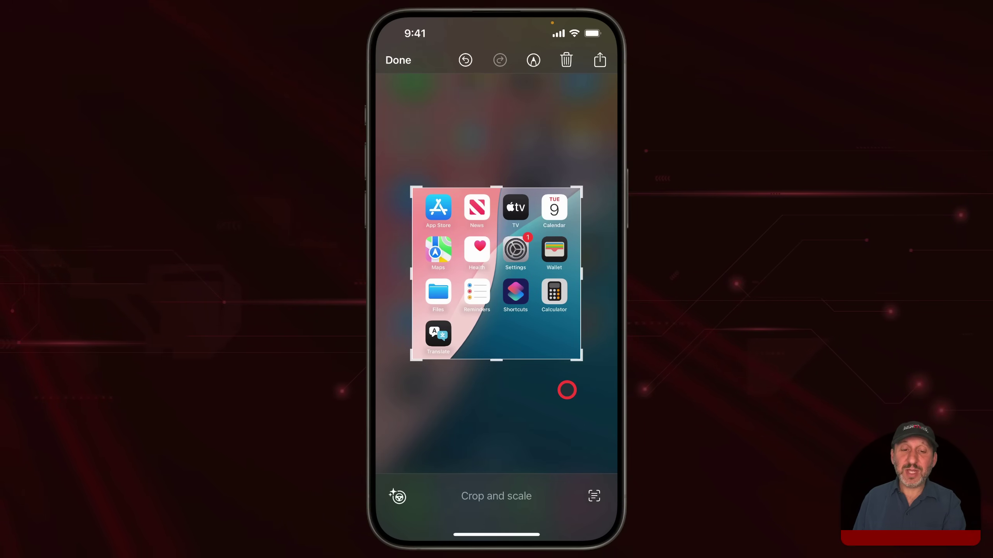
pyautogui.scroll(5, 566, 389)
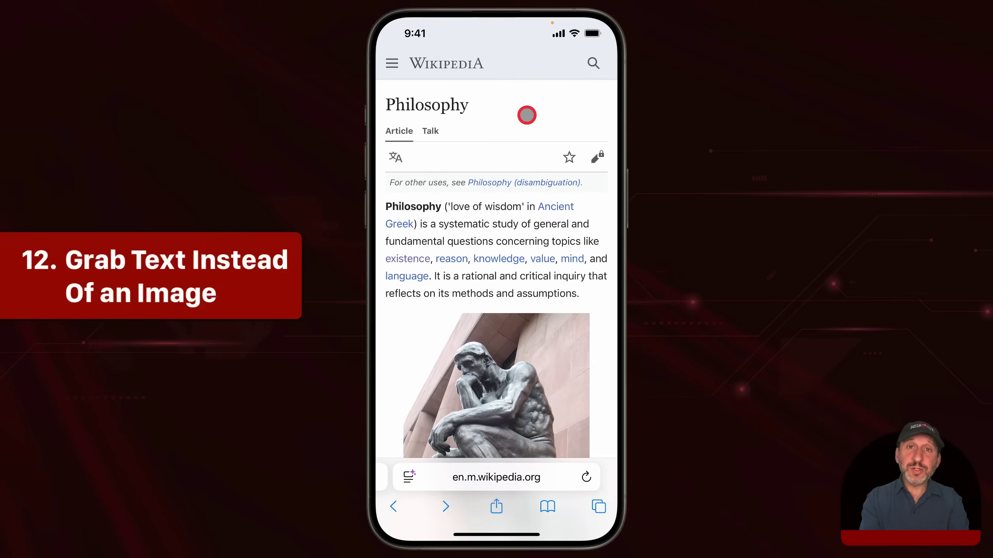
# Step: Screenshot the Wikipedia Philosophy article and copy its opening paragraph as text
pyautogui.press('super+shift+3')
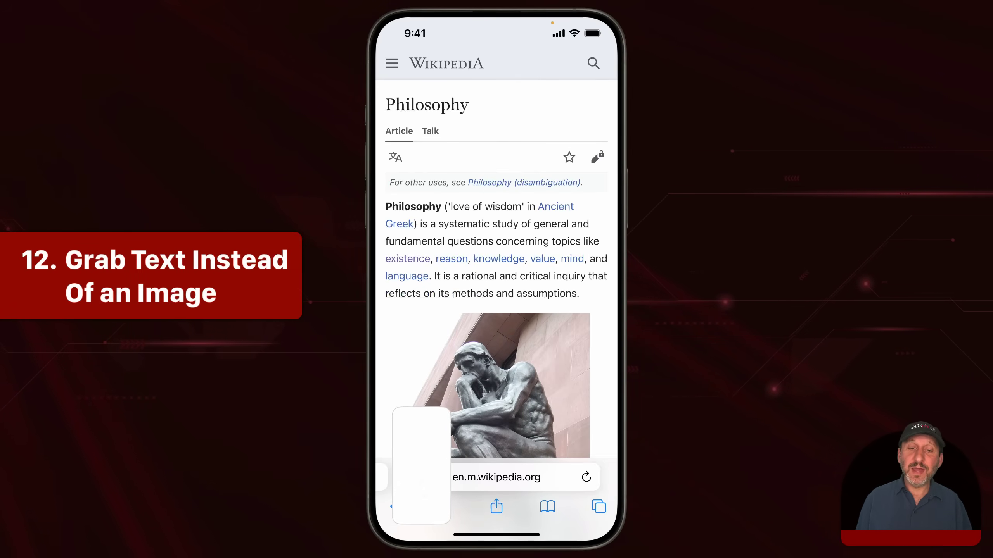
pyautogui.click(430, 450)
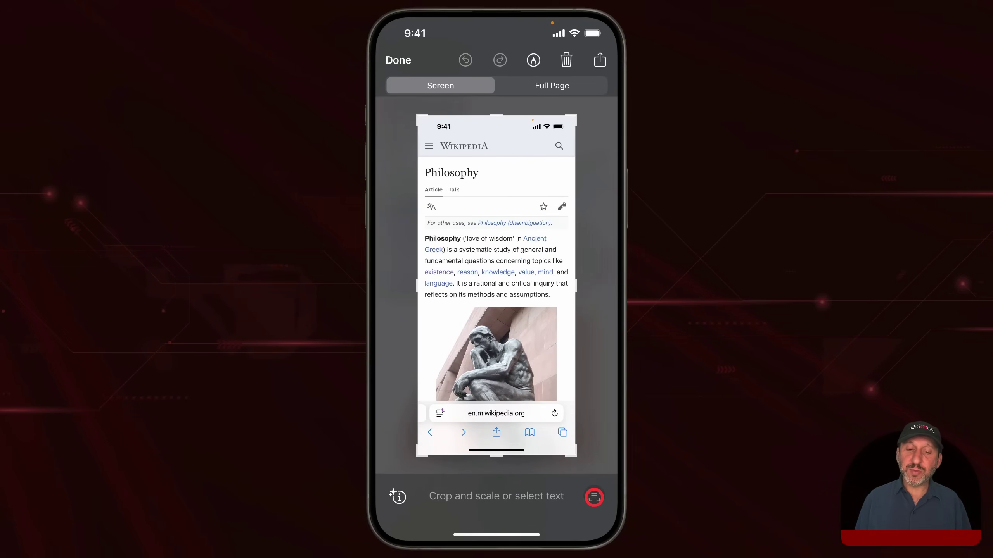
pyautogui.click(594, 497)
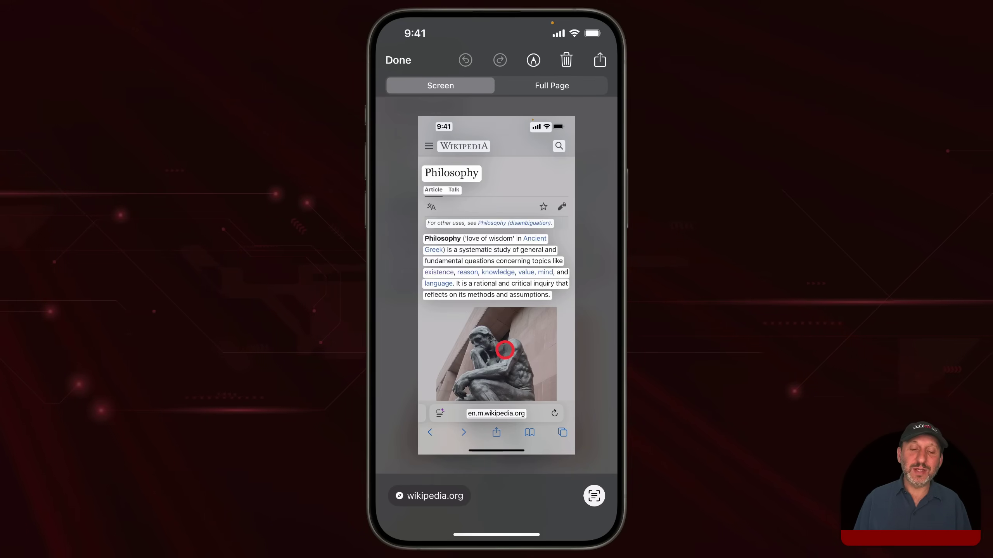
pyautogui.moveTo(443, 242)
pyautogui.mouseDown()
pyautogui.moveTo(501, 275)
pyautogui.moveTo(541, 318)
pyautogui.mouseUp()
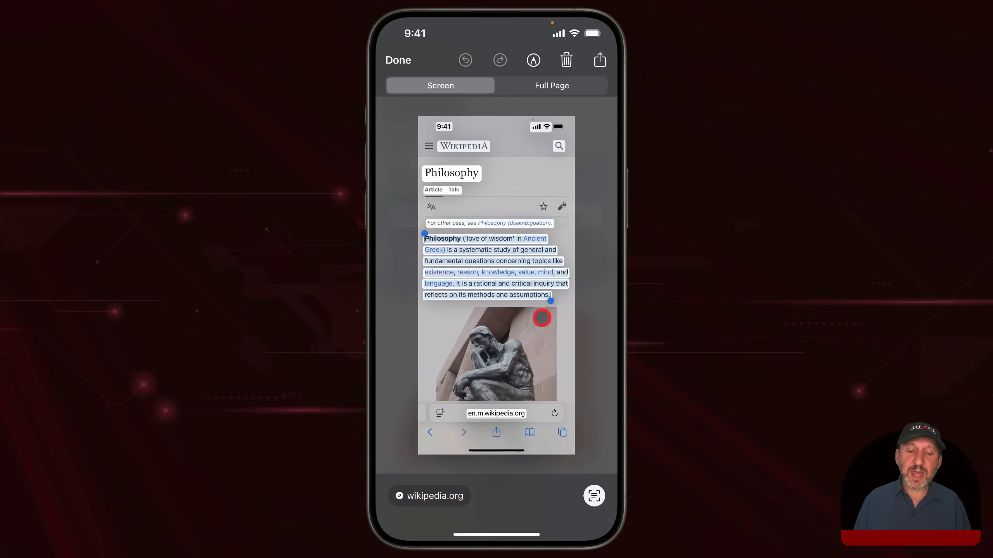
pyautogui.click(403, 215)
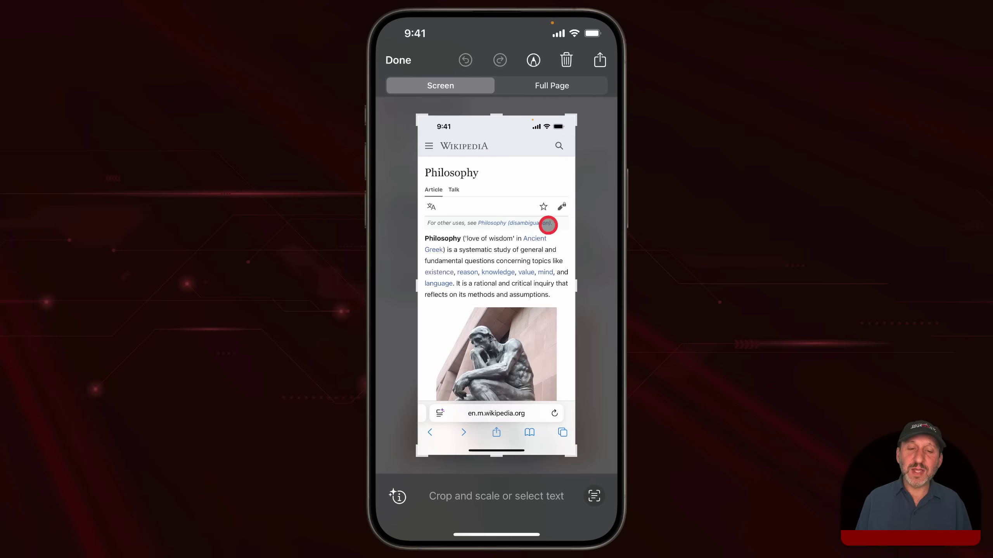
# Step: Use the Markup pen to draw a black loop over the Philosophy paragraph text
pyautogui.click(537, 59)
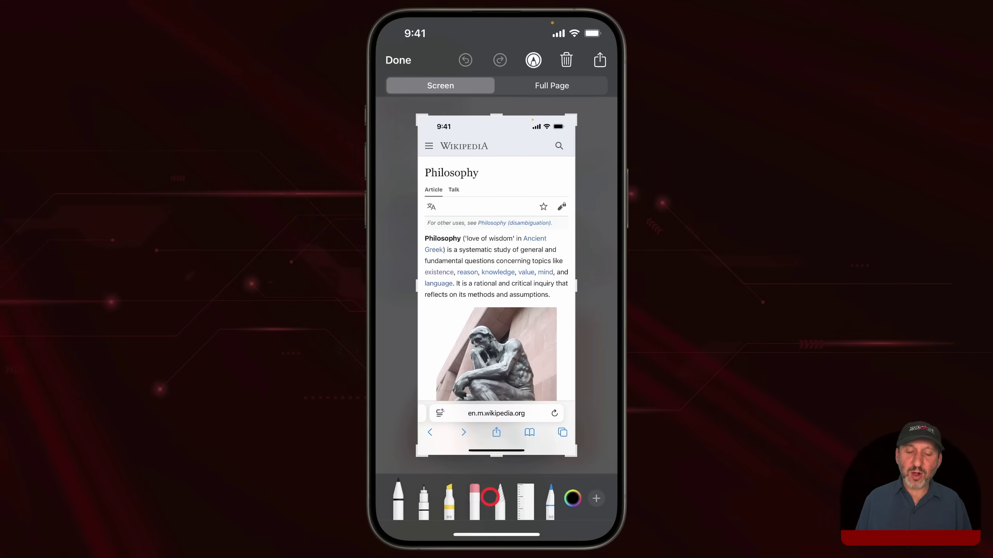
pyautogui.click(596, 497)
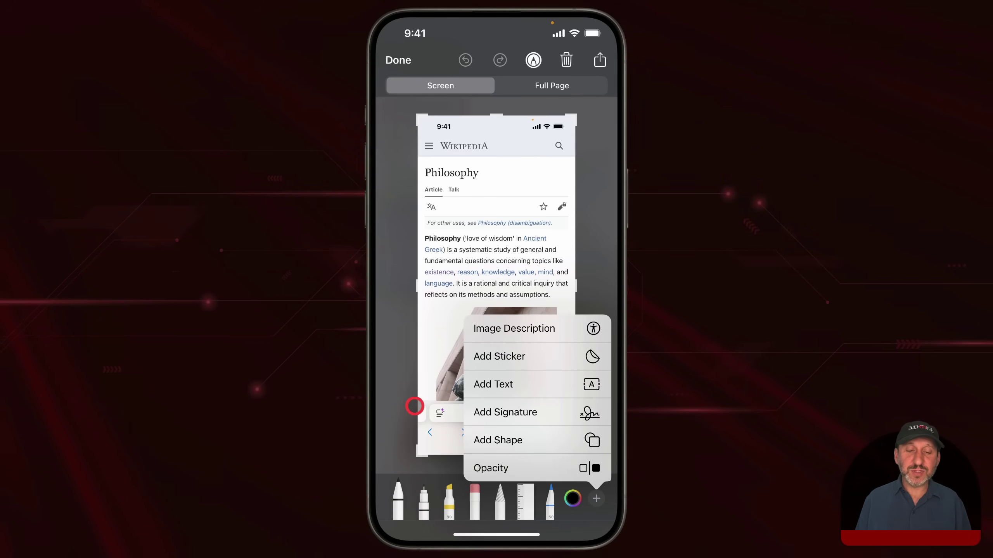
pyautogui.click(427, 497)
pyautogui.click(400, 495)
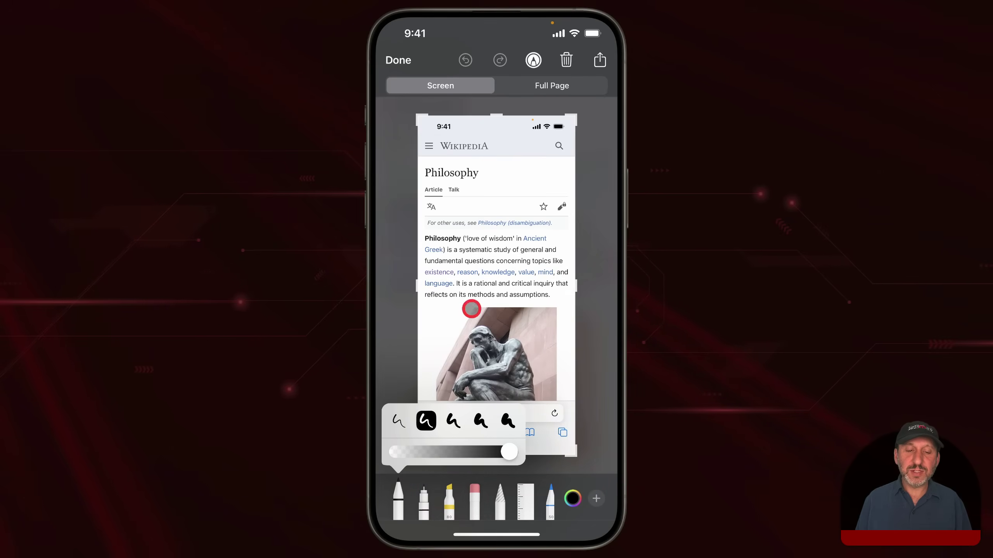
pyautogui.click(454, 410)
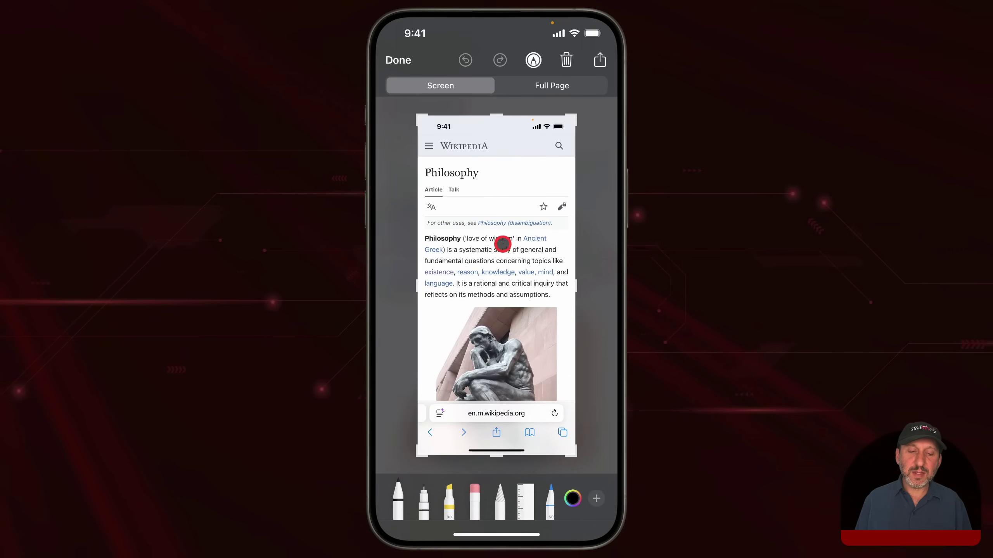
pyautogui.moveTo(502, 244)
pyautogui.mouseDown()
pyautogui.moveTo(483, 281)
pyautogui.moveTo(492, 262)
pyautogui.moveTo(483, 251)
pyautogui.mouseUp()
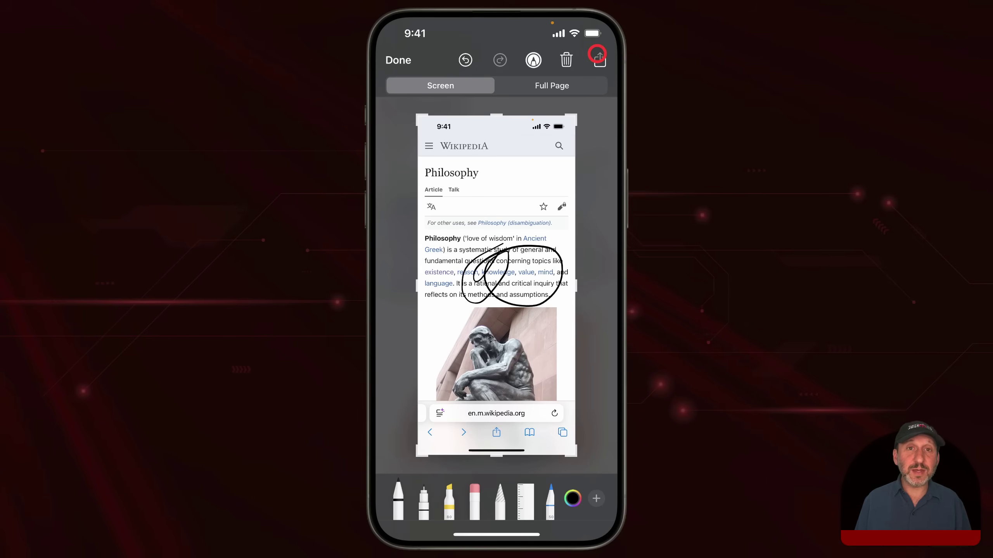
# Step: Undo the freehand loop and switch the capture to Full Page
pyautogui.click(465, 60)
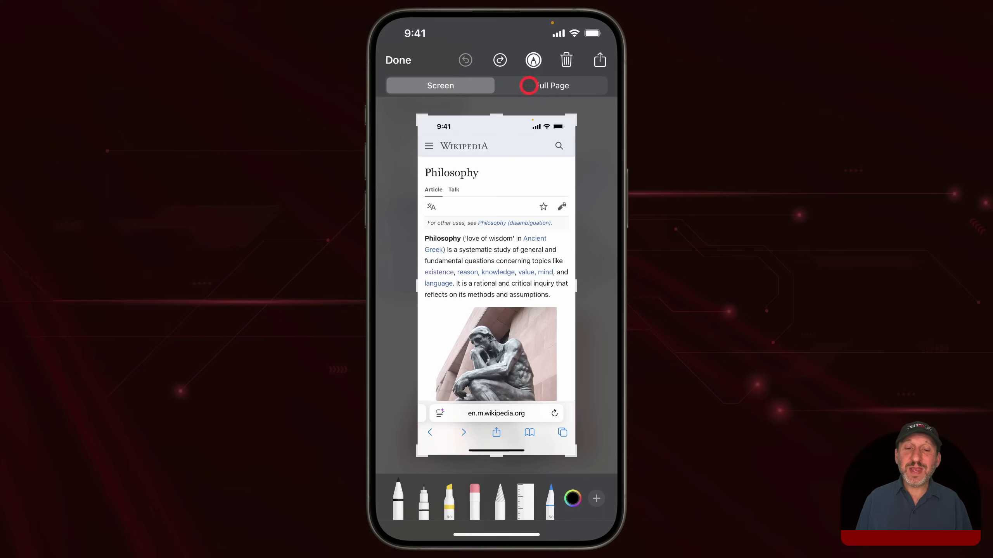
pyautogui.click(570, 90)
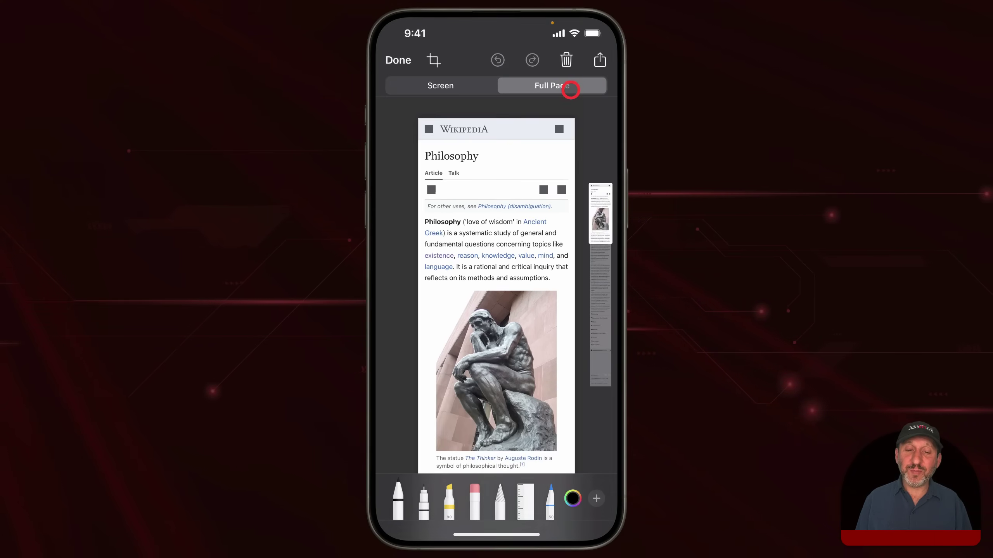
pyautogui.moveTo(594, 195)
pyautogui.mouseDown()
pyautogui.moveTo(584, 346)
pyautogui.moveTo(587, 177)
pyautogui.mouseUp()
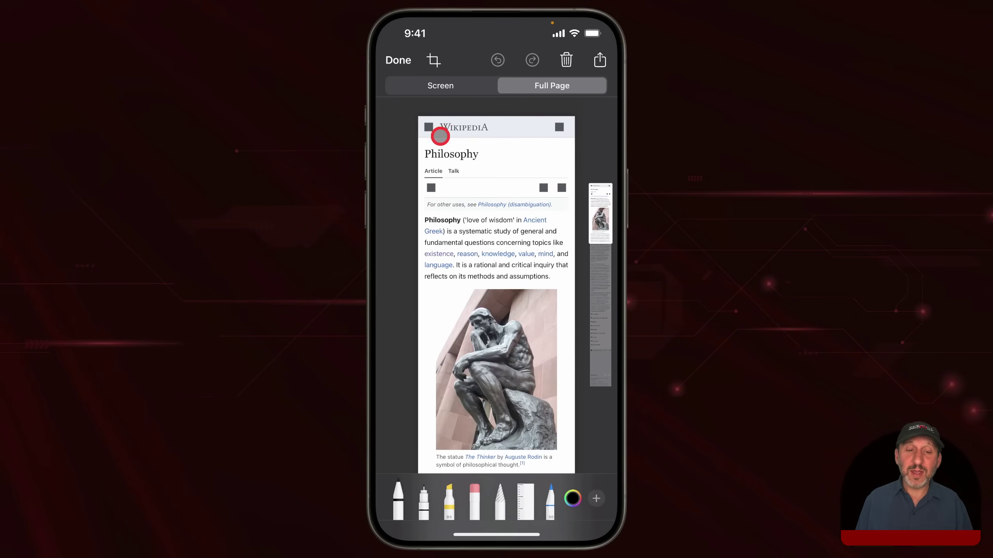
# Step: Crop the full-page capture to the two Philosophy paragraphs ending just below History
pyautogui.click(434, 60)
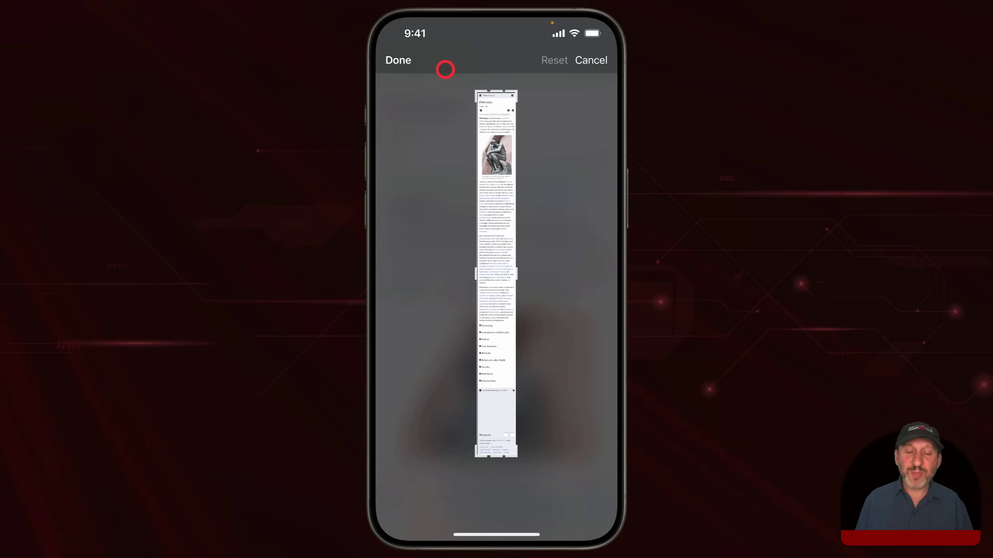
pyautogui.moveTo(496, 91); pyautogui.dragTo(496, 236)
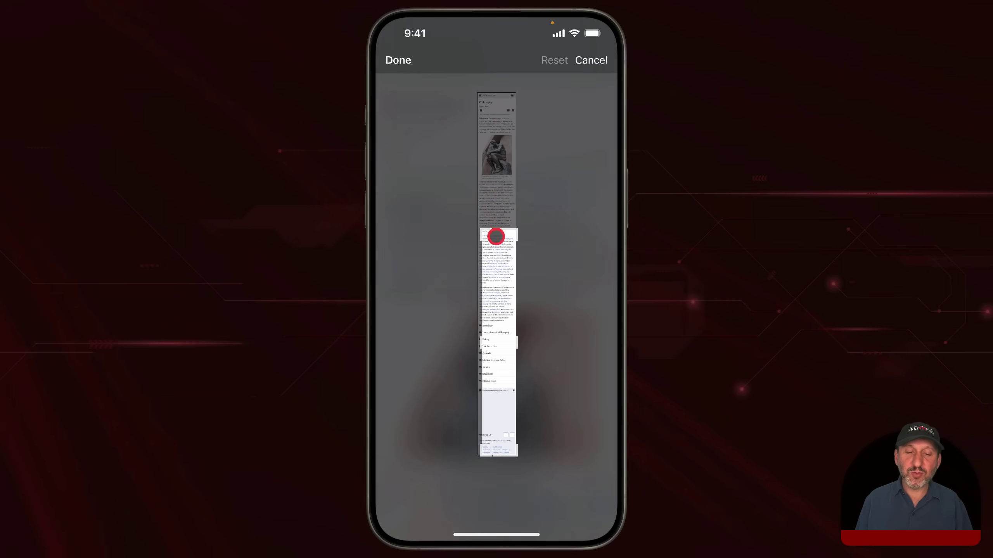
pyautogui.moveTo(472, 452); pyautogui.dragTo(442, 240)
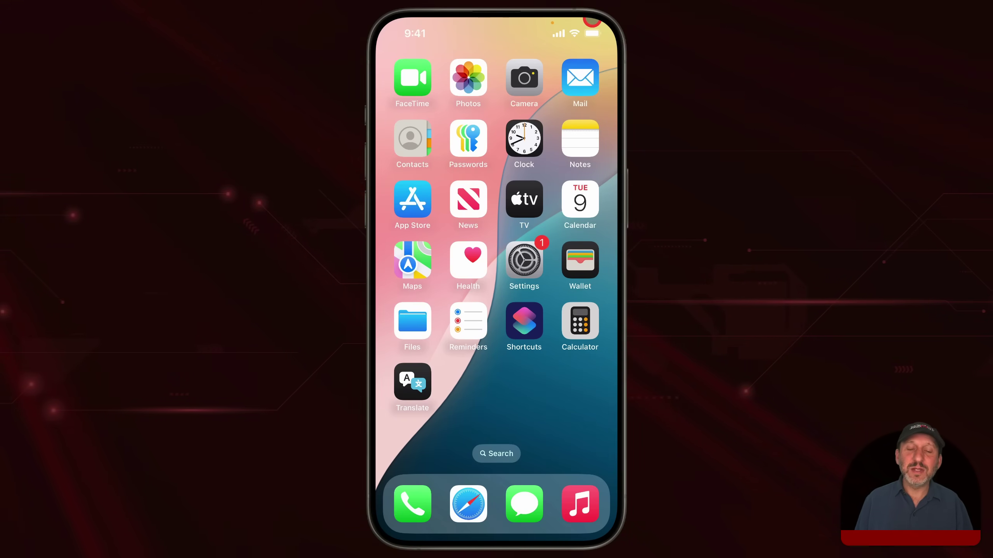
# Step: Screen-record the home screen icons jiggling in edit mode and returning, then stop recording
pyautogui.moveTo(590, 44); pyautogui.dragTo(585, 120)
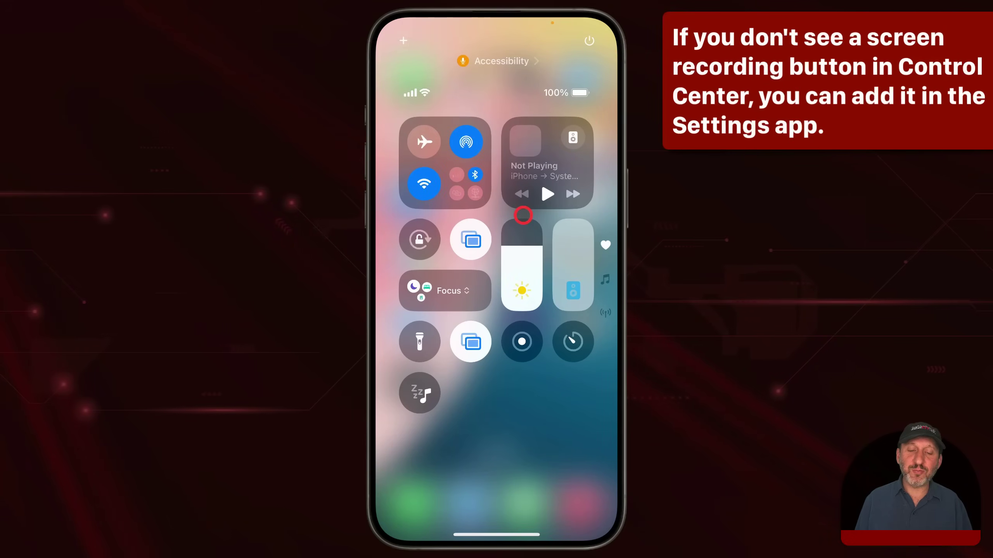
pyautogui.click(522, 341)
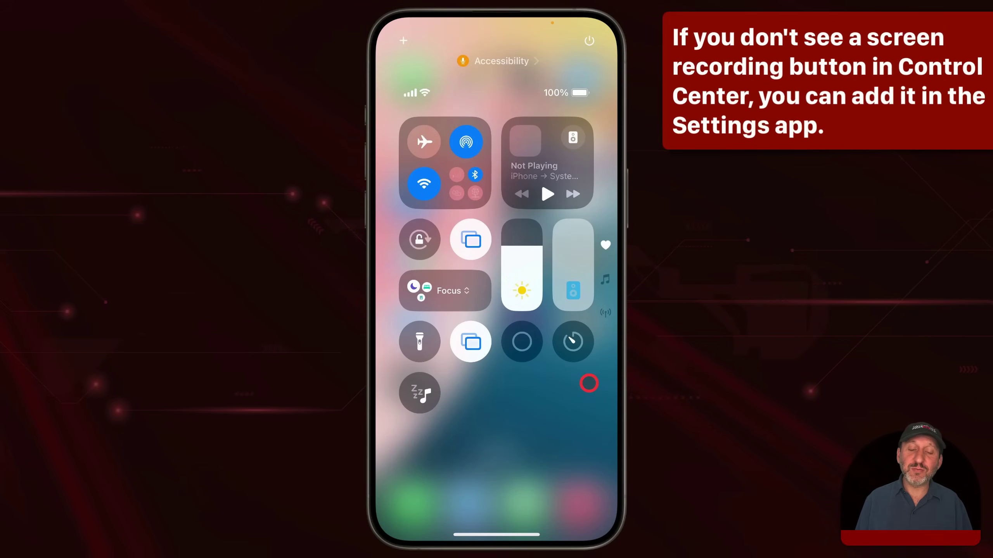
pyautogui.click(589, 383)
pyautogui.click(510, 389)
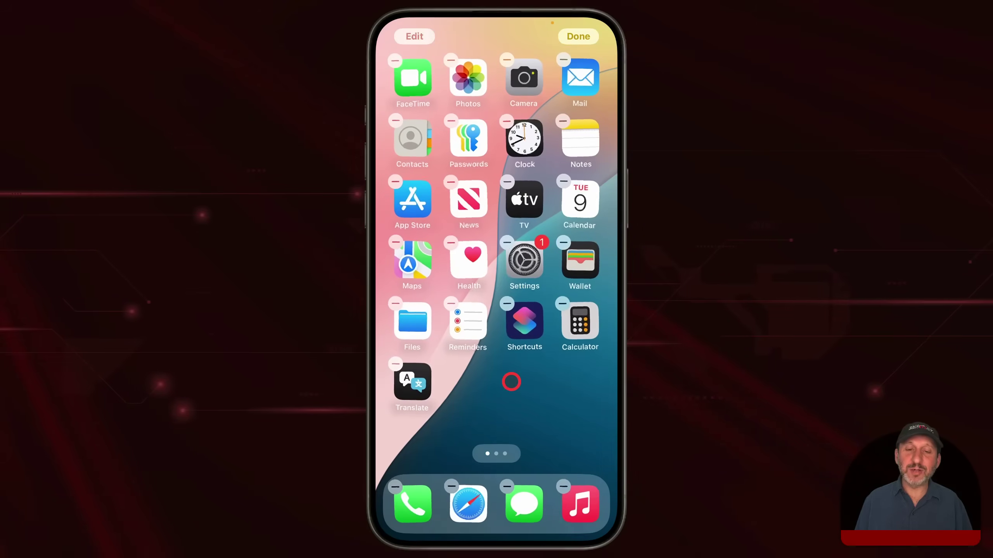
pyautogui.click(511, 382)
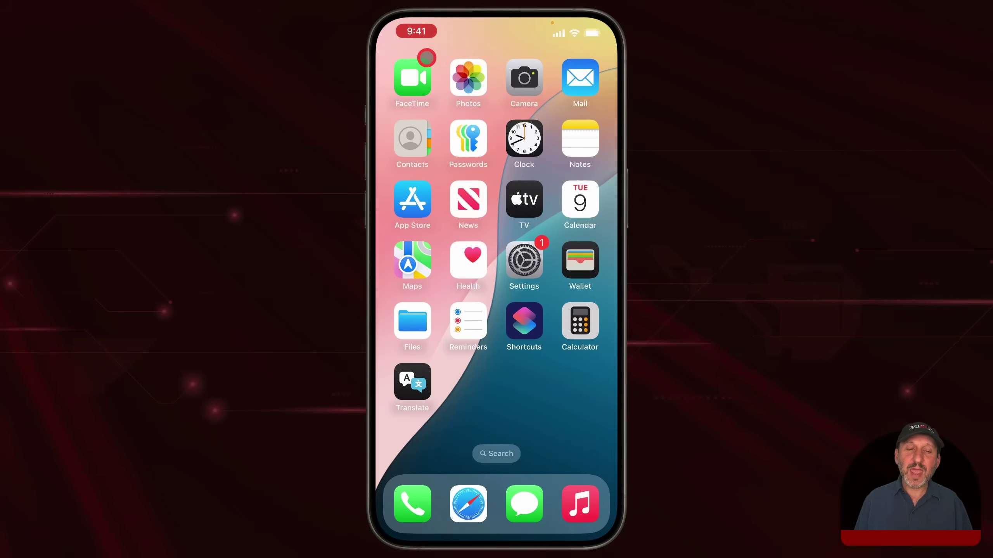
pyautogui.click(416, 31)
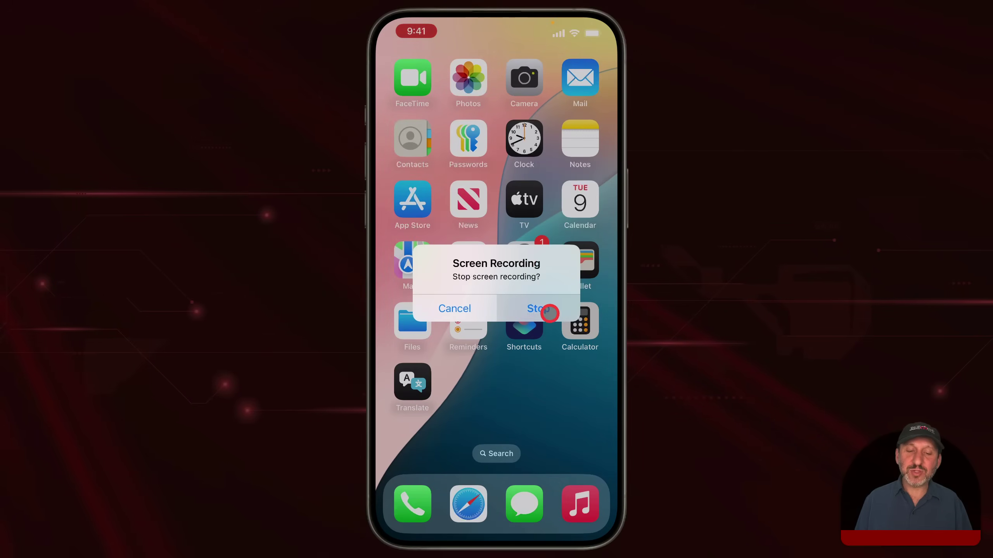
pyautogui.click(549, 313)
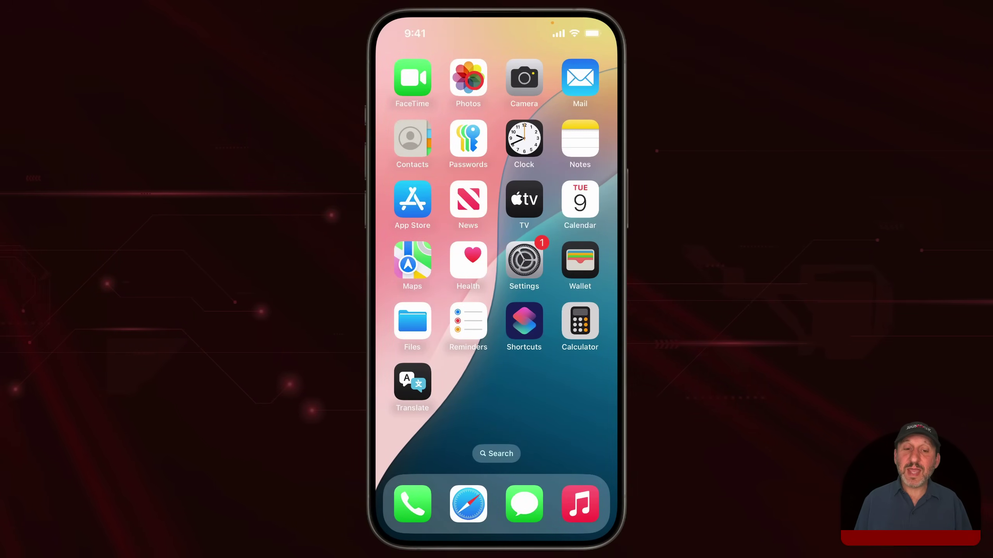
# Step: Scrub the newest screen recording to the jiggle-mode frame and screenshot it without controls
pyautogui.click(474, 80)
pyautogui.click(574, 276)
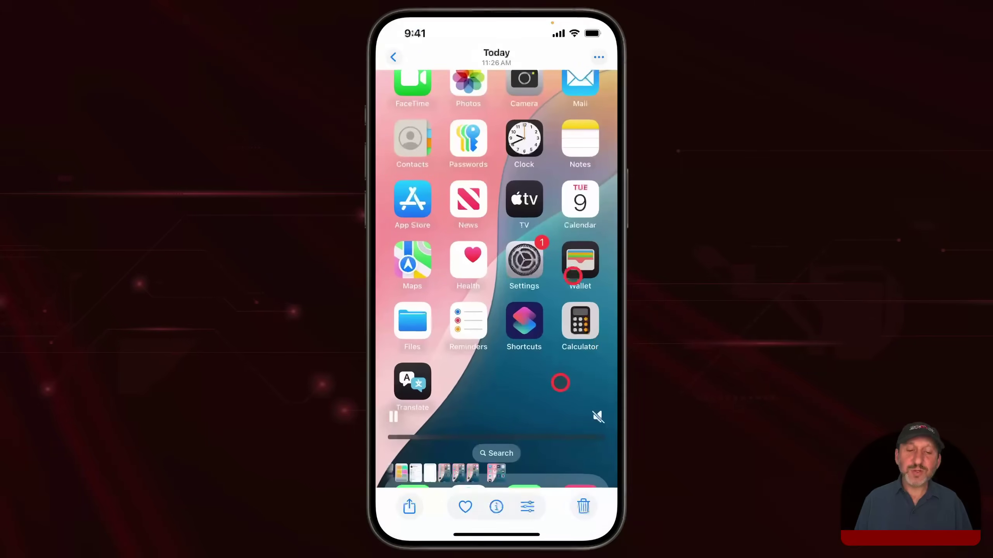
pyautogui.moveTo(409, 450); pyautogui.dragTo(526, 439)
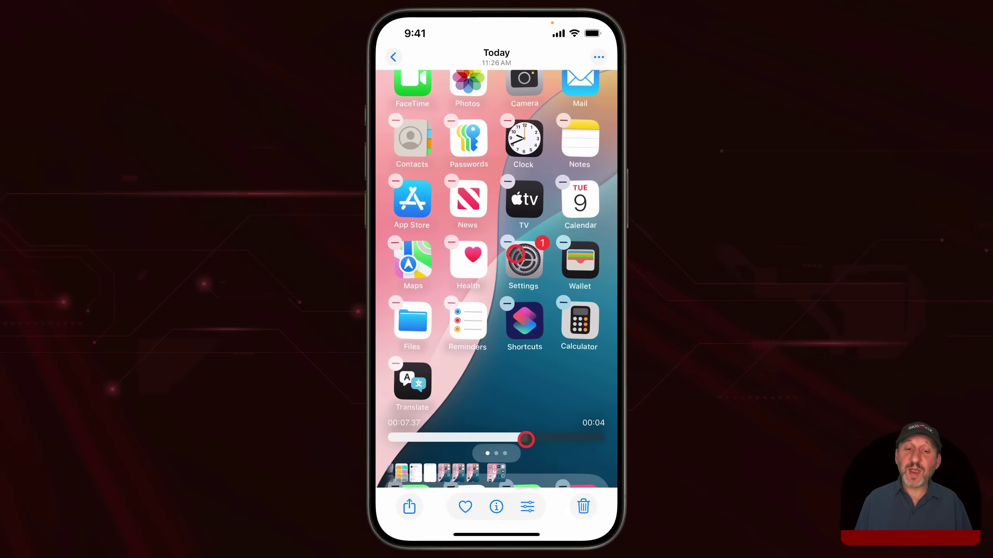
pyautogui.moveTo(526, 439); pyautogui.dragTo(531, 439)
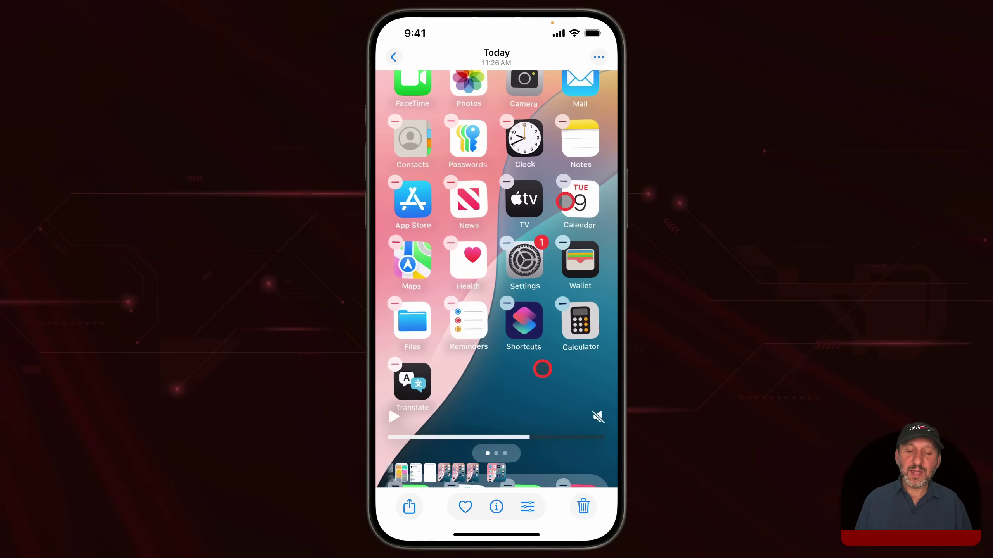
pyautogui.click(542, 369)
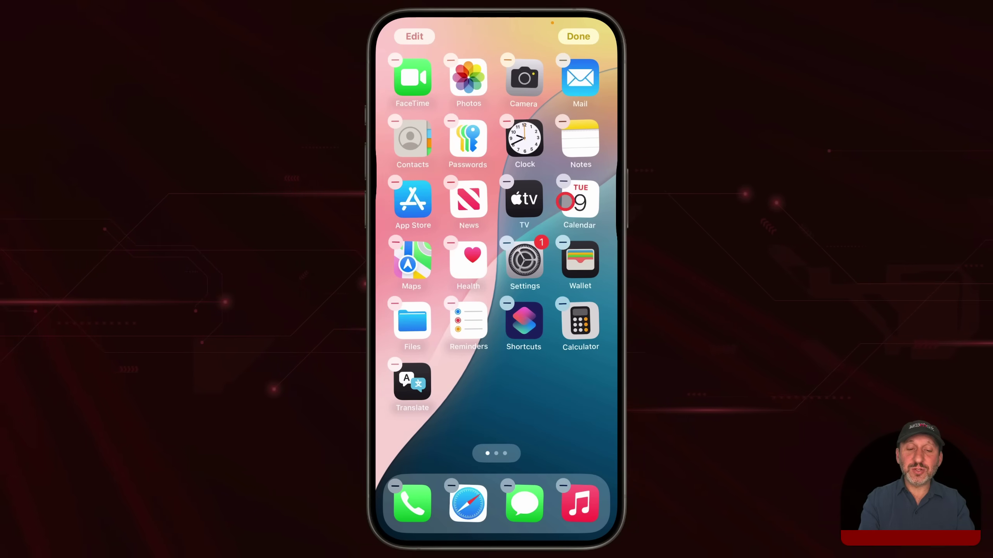
pyautogui.press('super+shift+3')
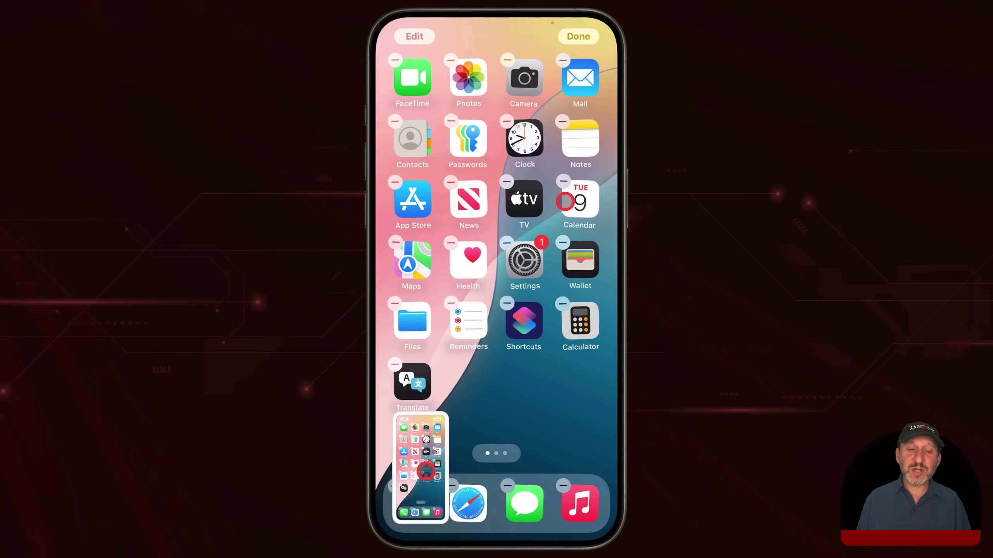
pyautogui.click(420, 469)
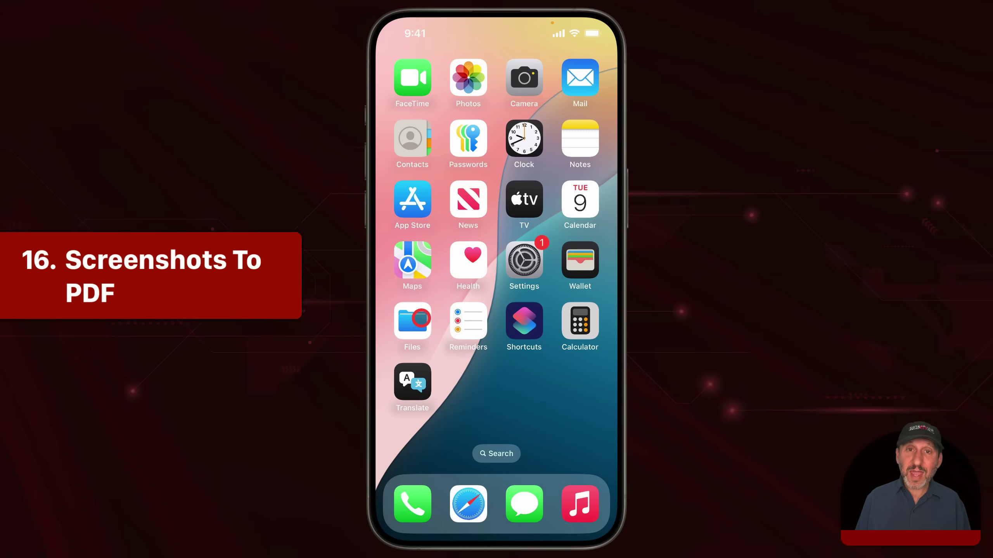
# Step: Select the 10:38 AM, 11:15 AM and third screenshots in the Screenshots folder
pyautogui.click(420, 318)
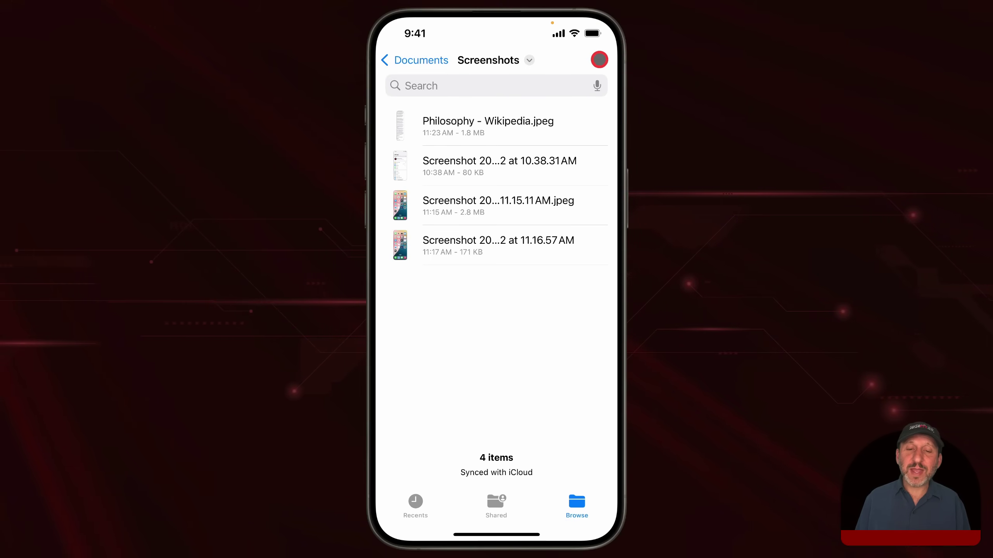
pyautogui.click(599, 59)
pyautogui.click(548, 88)
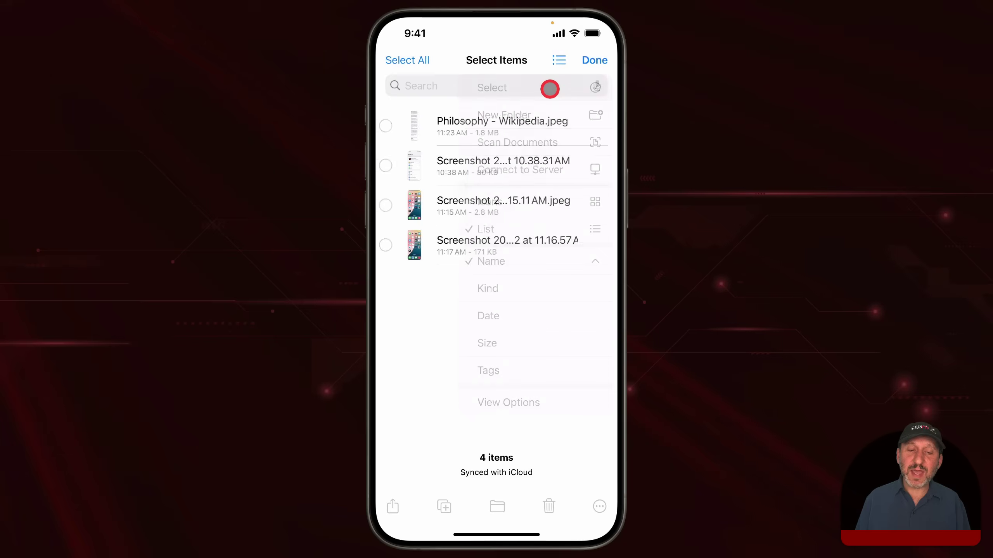
pyautogui.click(393, 166)
pyautogui.click(392, 205)
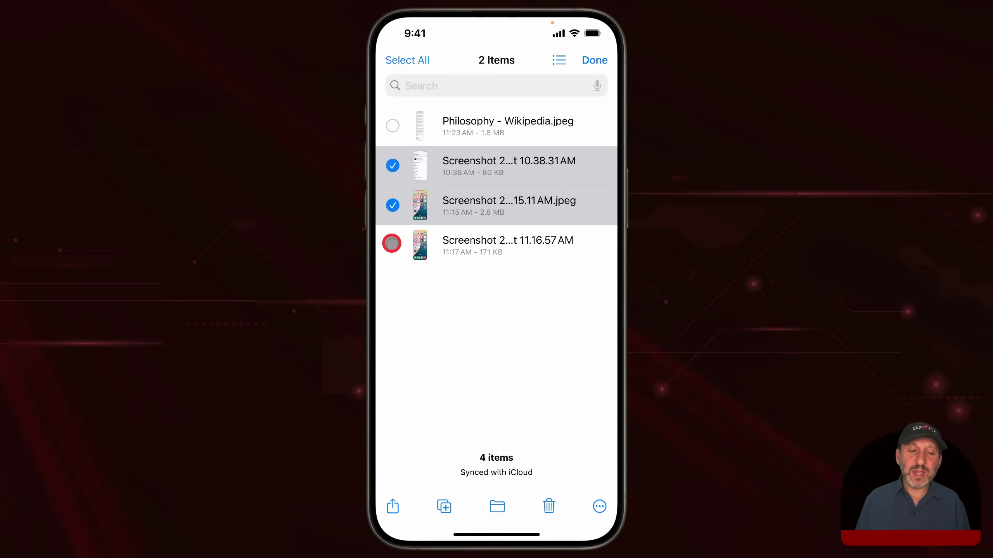
pyautogui.click(392, 243)
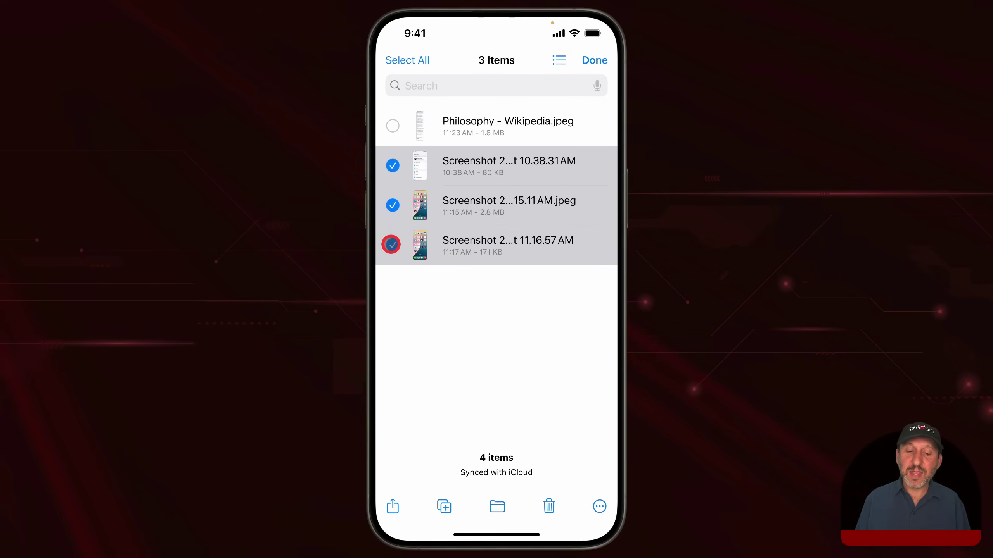
# Step: Open the share sheet for the three selected images and scroll to Print
pyautogui.click(398, 505)
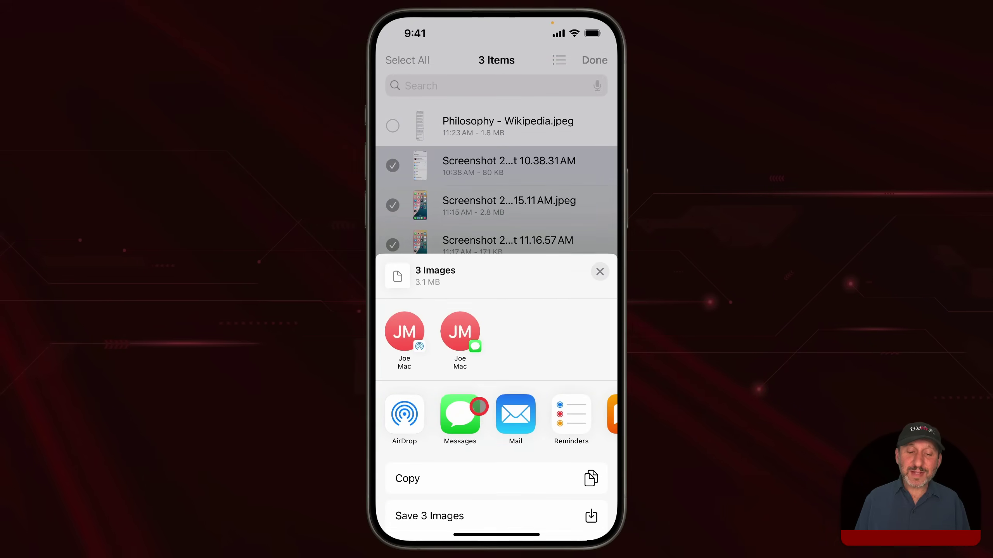
pyautogui.scroll(-3, 480, 407)
pyautogui.scroll(-3, 479, 407)
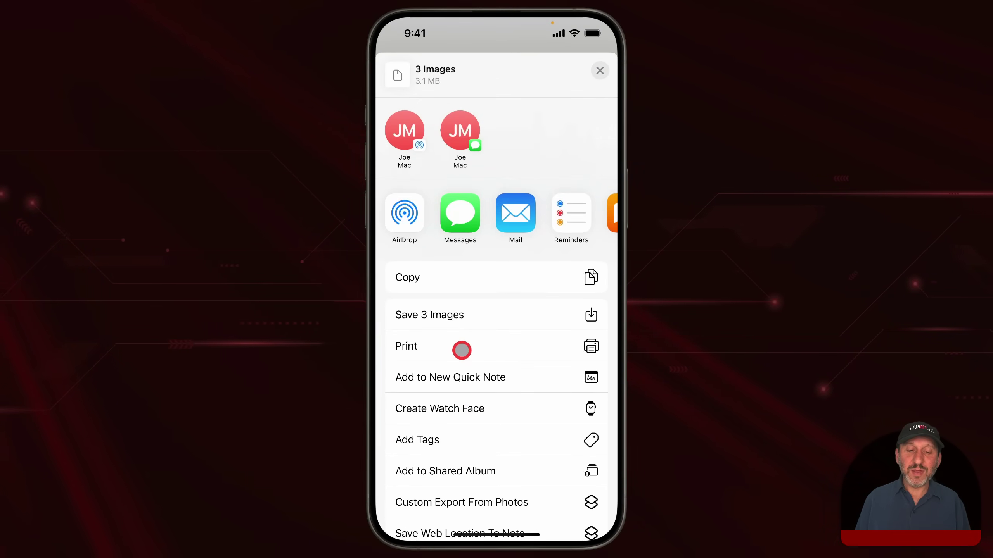
# Step: Print the three screenshots into a single 4.8 MB PDF and open its share options
pyautogui.click(461, 347)
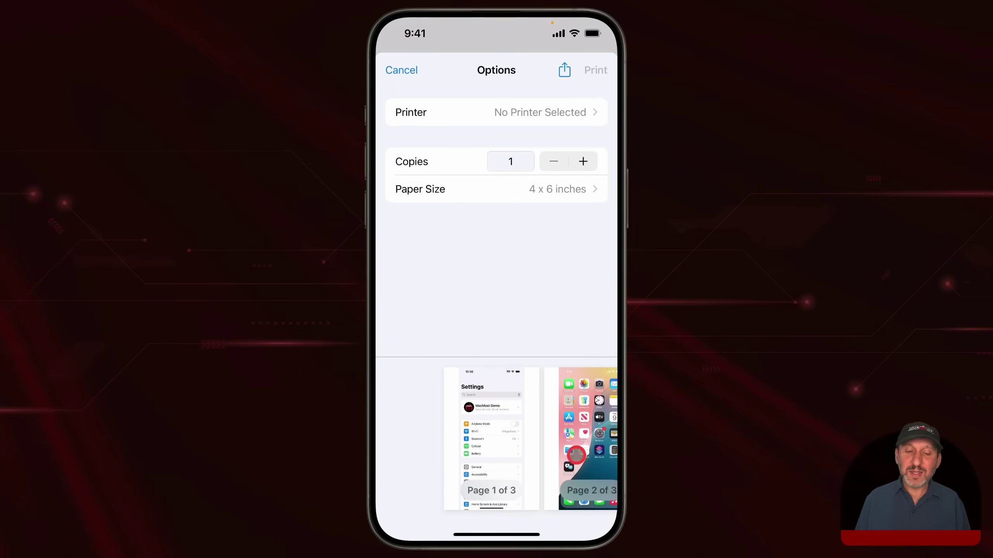
pyautogui.moveTo(572, 454)
pyautogui.mouseDown()
pyautogui.moveTo(395, 459)
pyautogui.moveTo(547, 457)
pyautogui.mouseUp()
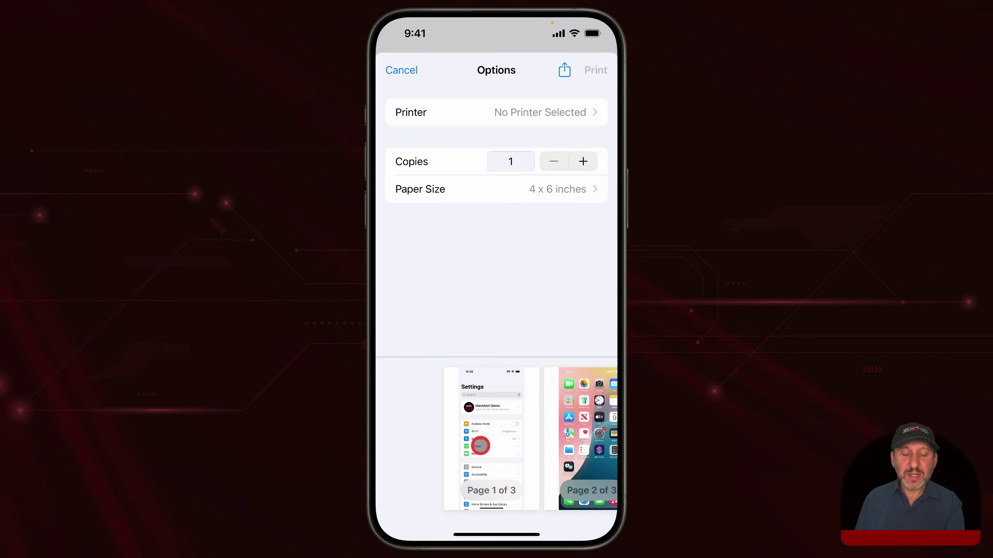
pyautogui.click(480, 446)
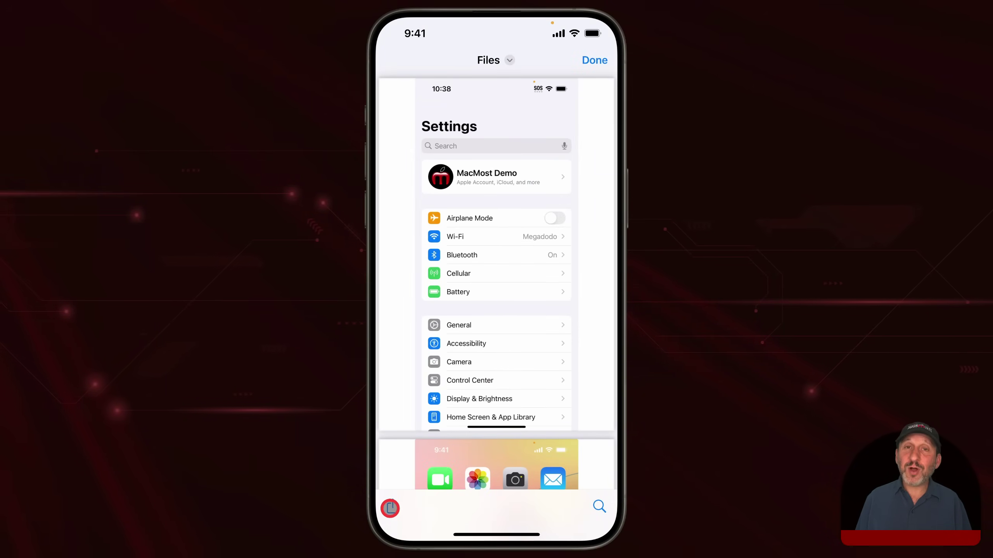
pyautogui.click(390, 508)
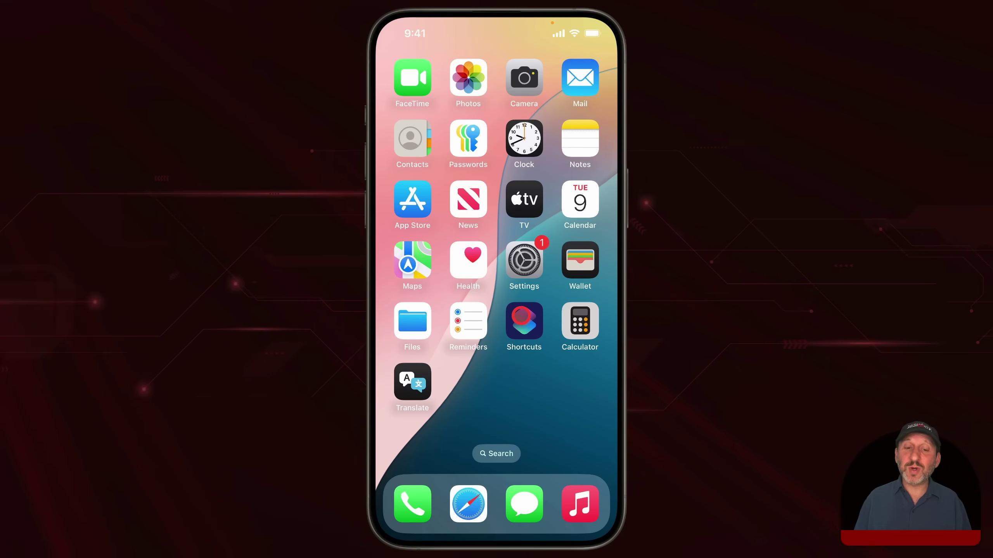
# Step: Point the Screenshot To File shortcut's Save step at the Screenshots folder
pyautogui.click(522, 317)
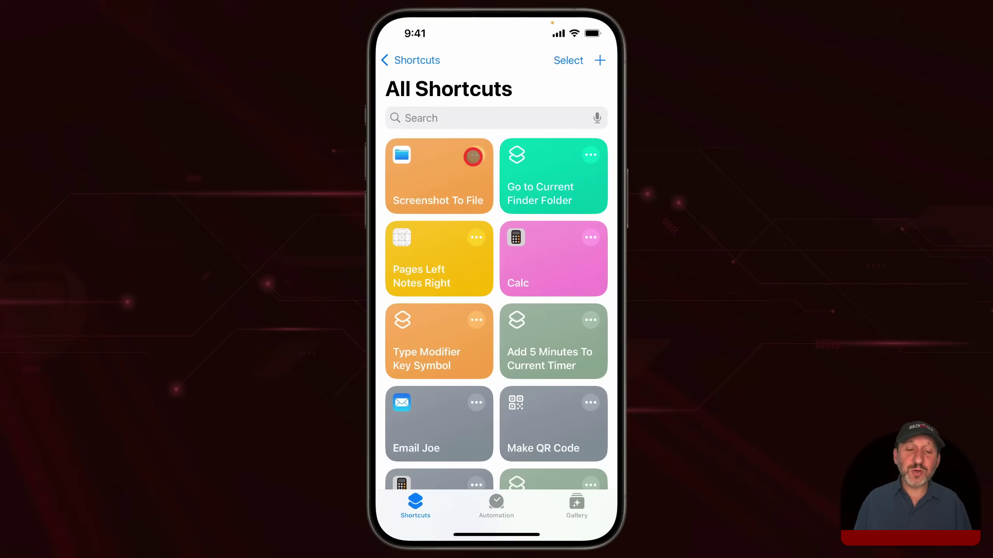
pyautogui.click(473, 155)
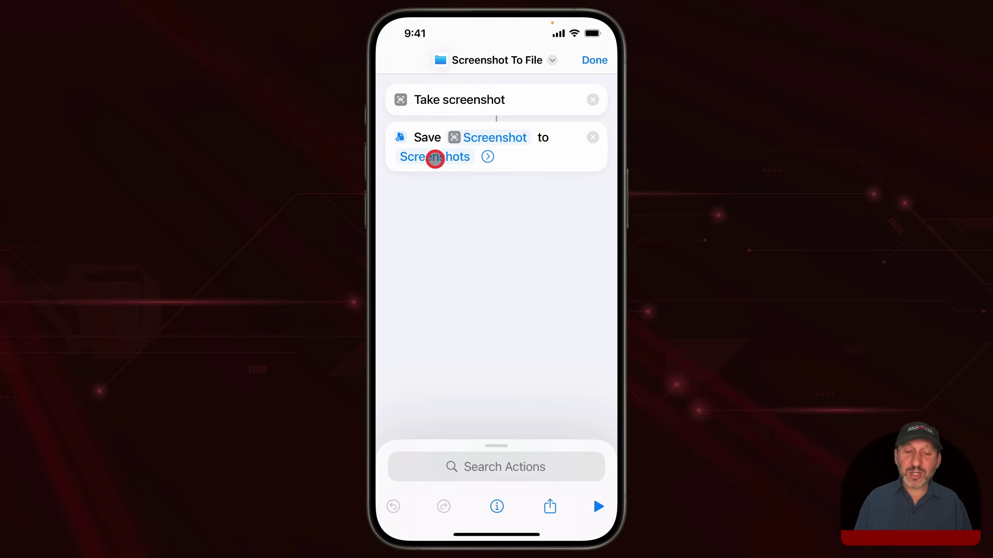
pyautogui.click(435, 159)
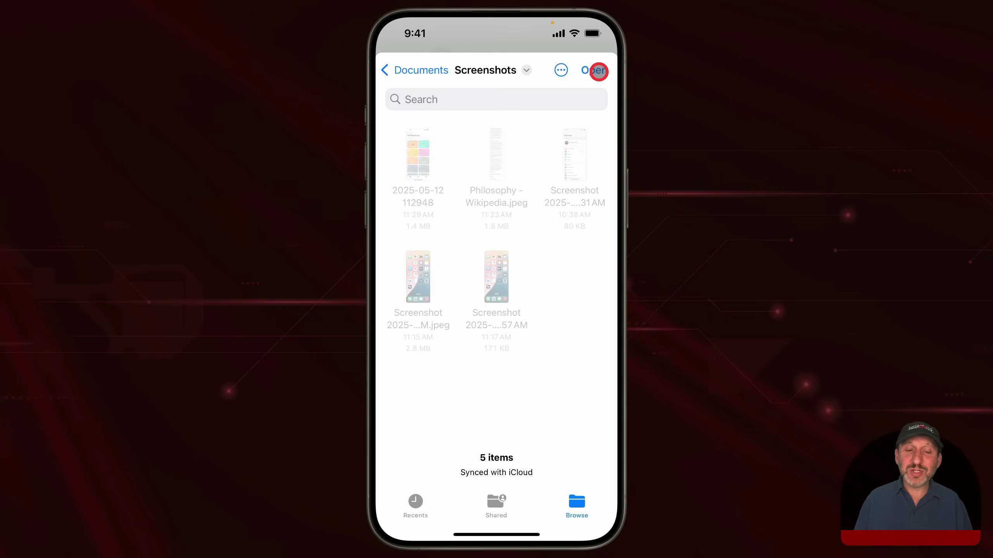
pyautogui.click(594, 69)
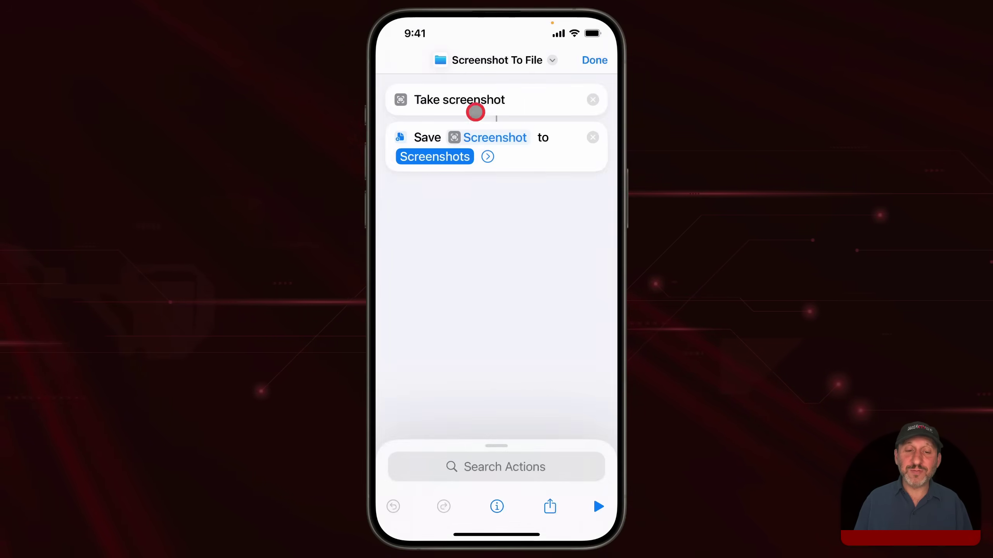
# Step: Check the Save step's Current Date subpath uses yyyy-MM-dd HHmmss, then finish editing
pyautogui.click(488, 156)
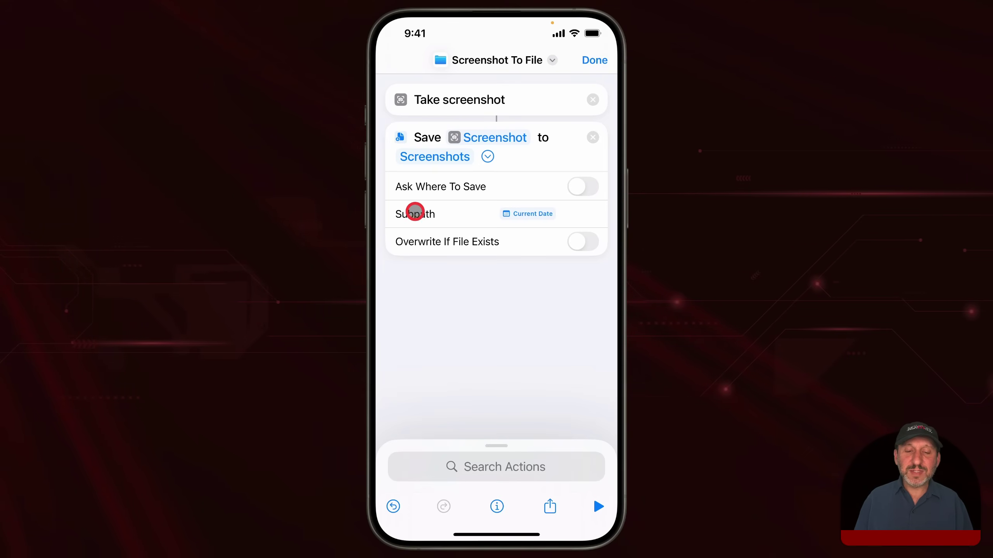
pyautogui.click(519, 213)
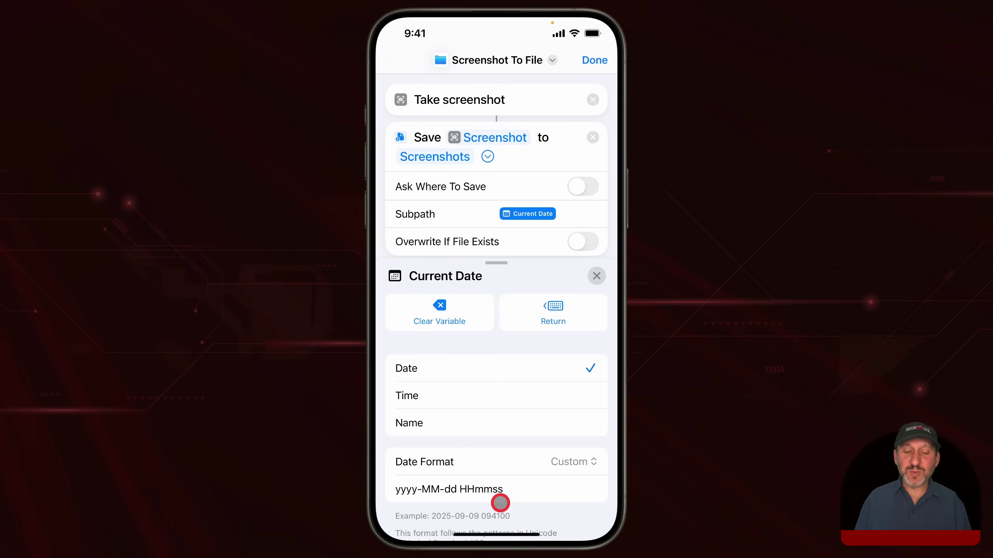
pyautogui.click(588, 58)
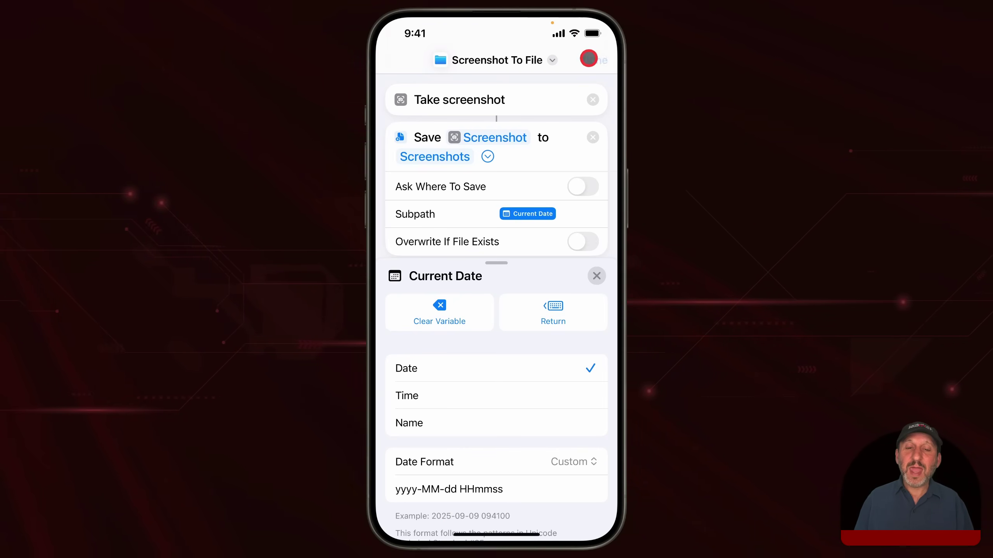
pyautogui.click(588, 59)
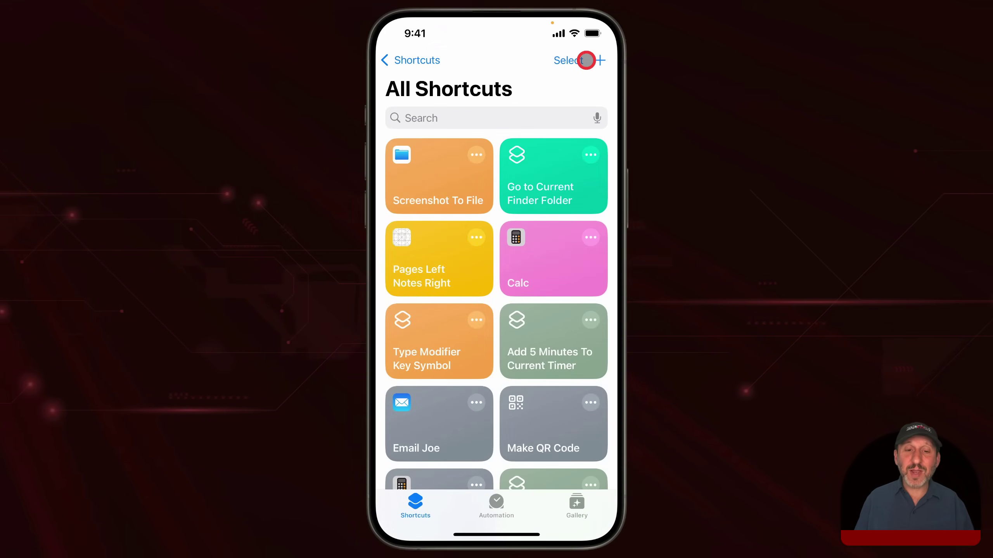
pyautogui.press('super+1')
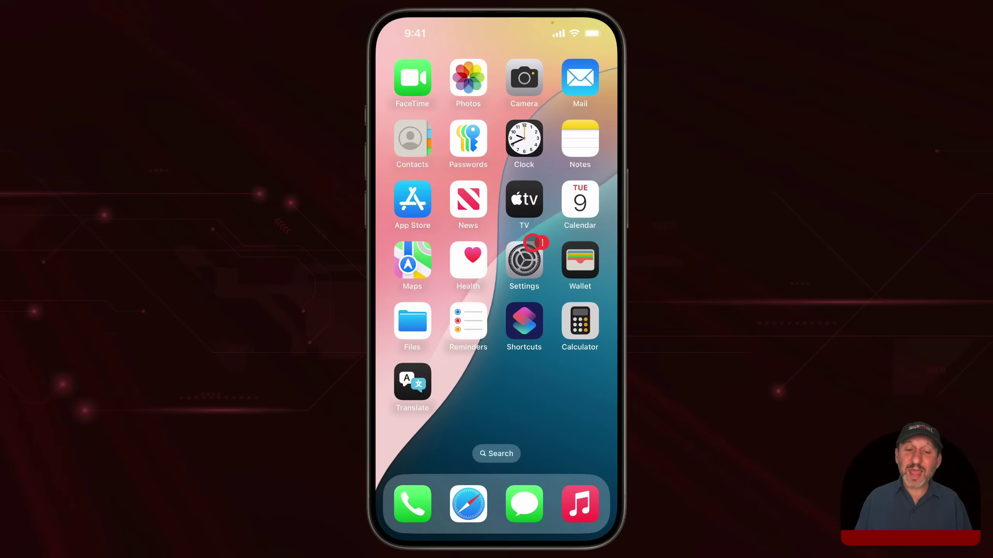
pyautogui.click(530, 260)
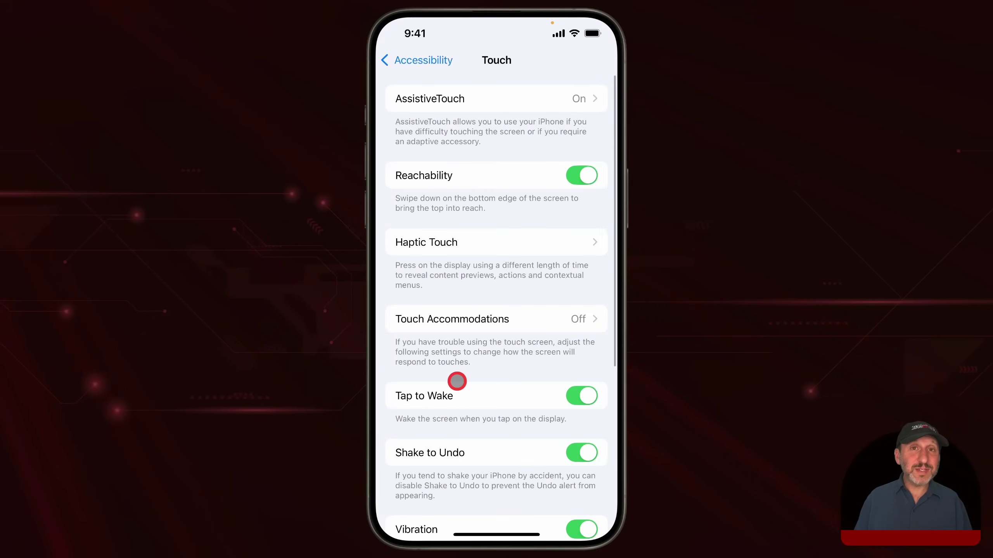
pyautogui.scroll(-2, 457, 381)
pyautogui.scroll(-3, 457, 381)
pyautogui.scroll(-2, 457, 381)
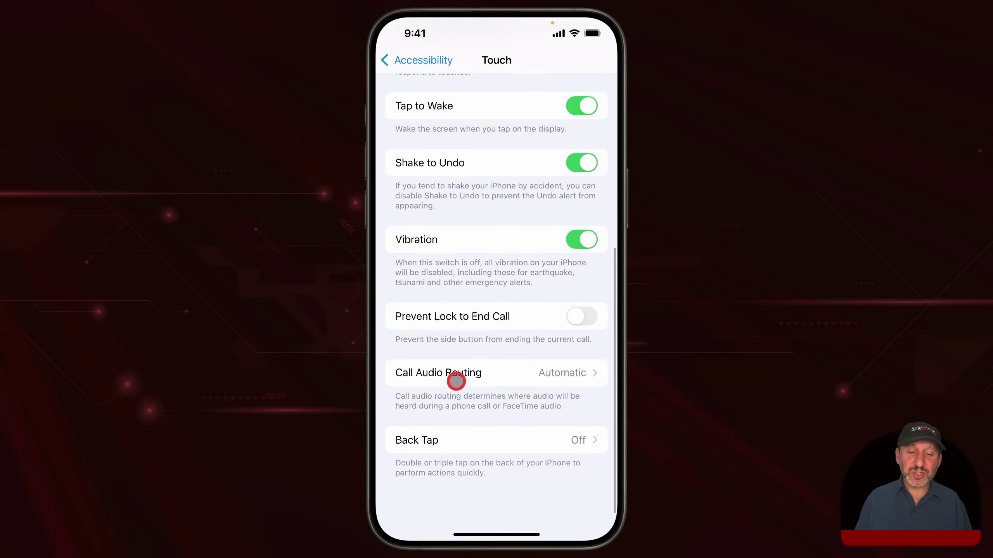
pyautogui.click(443, 469)
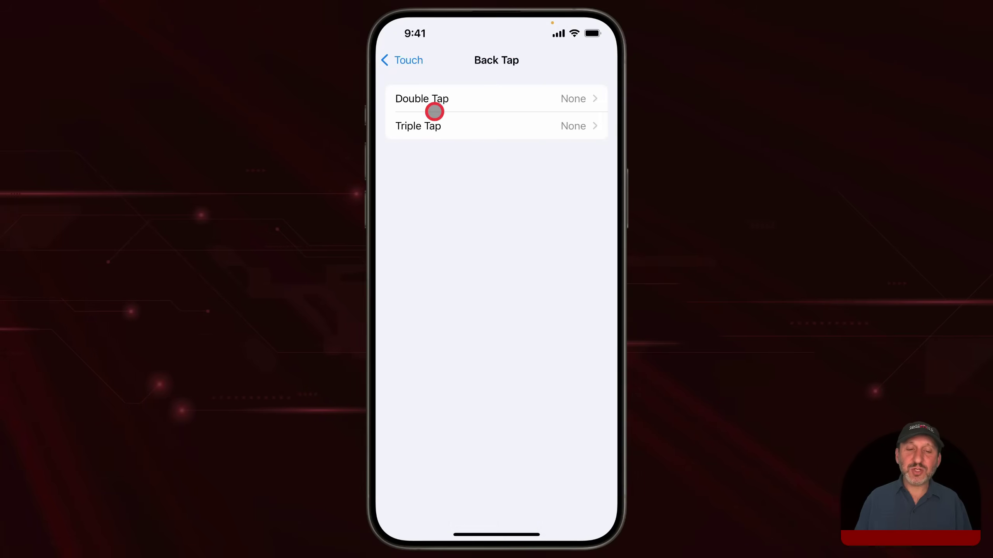
pyautogui.click(447, 100)
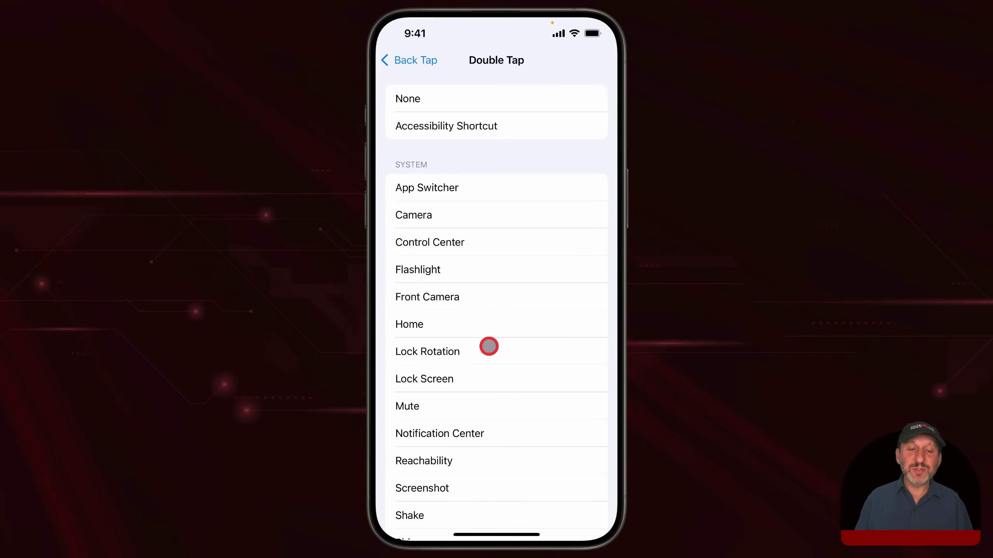
pyautogui.scroll(-3, 489, 347)
pyautogui.scroll(-3, 488, 346)
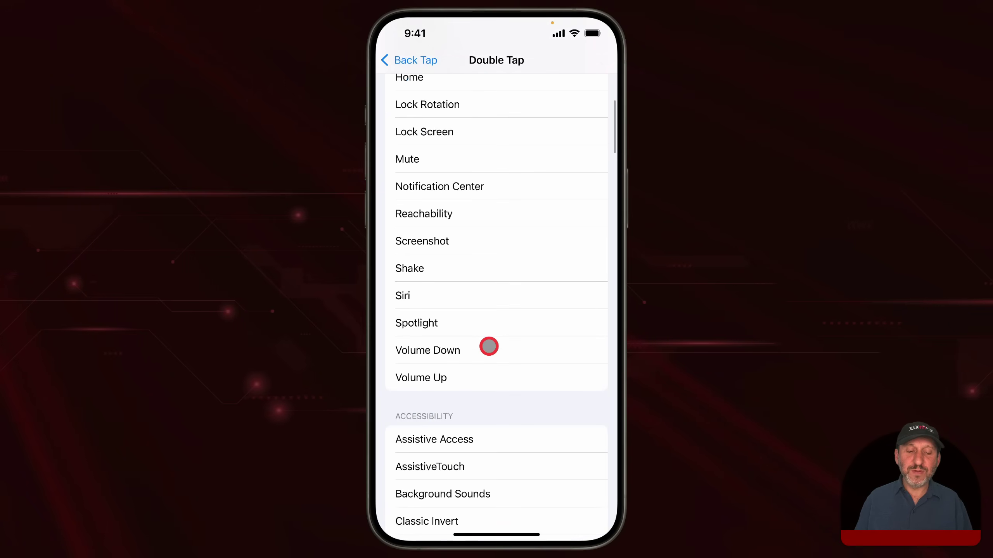
pyautogui.scroll(-4, 489, 346)
pyautogui.scroll(-3, 489, 346)
pyautogui.scroll(-5, 488, 347)
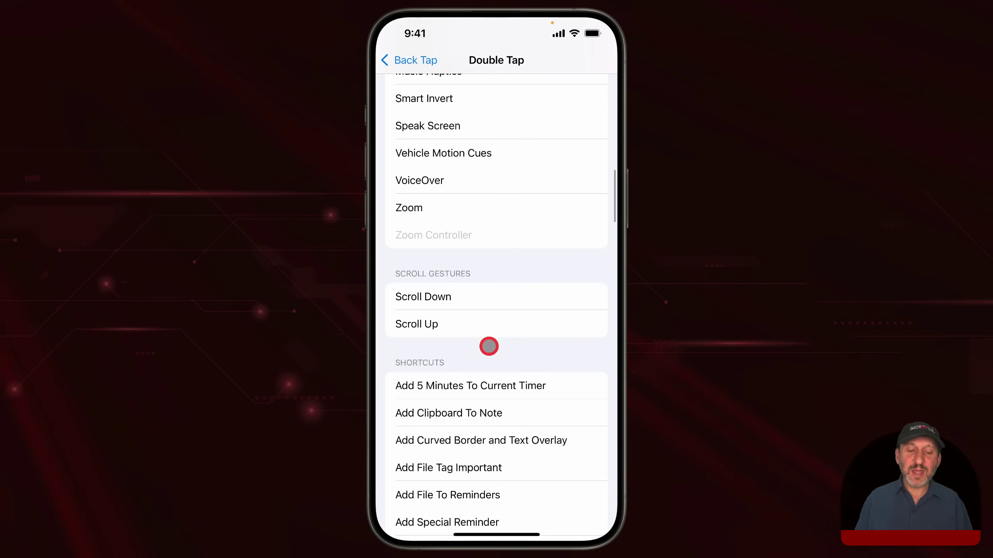
pyautogui.scroll(-5, 489, 347)
pyautogui.scroll(-4, 489, 346)
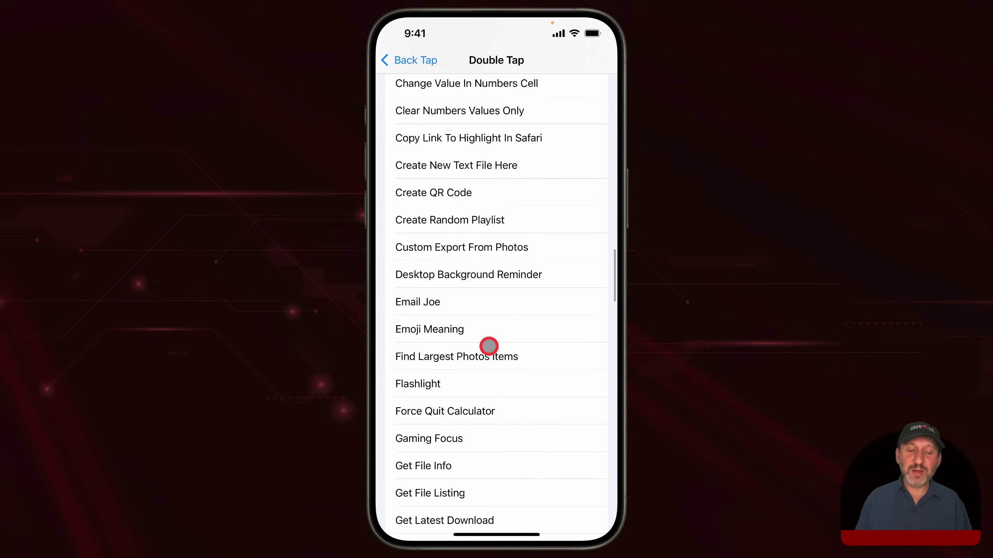
pyautogui.scroll(-6, 488, 346)
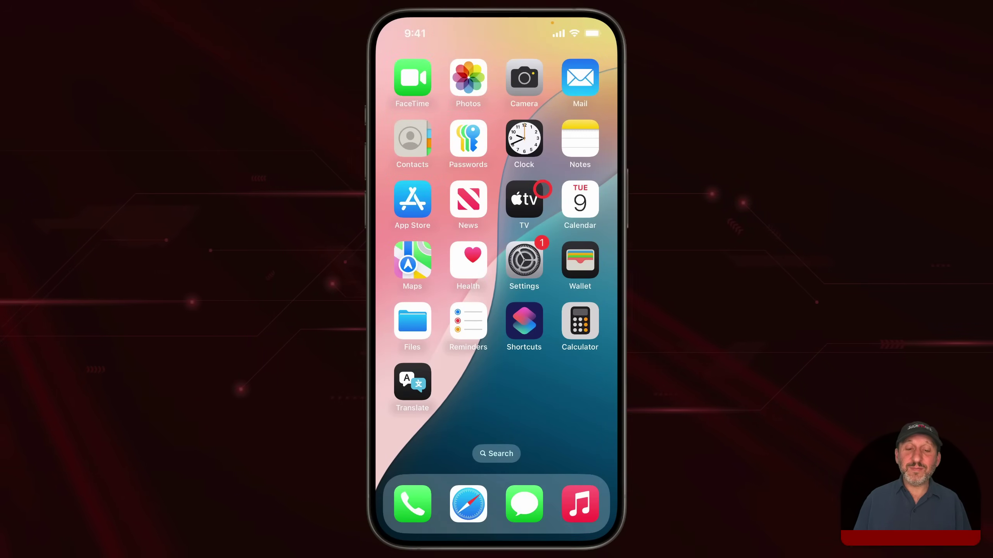
# Step: Open Files to view the six items in the Screenshots folder
pyautogui.click(412, 319)
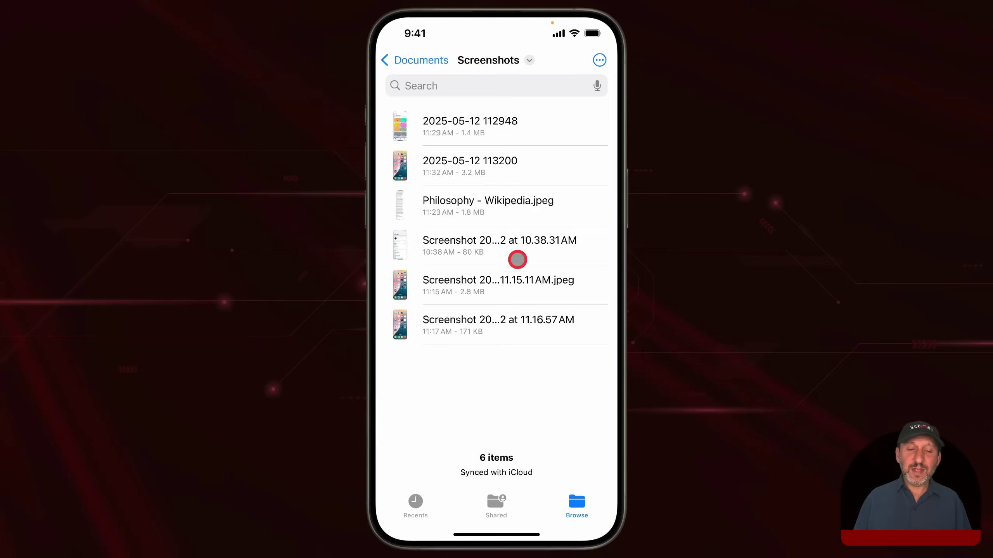